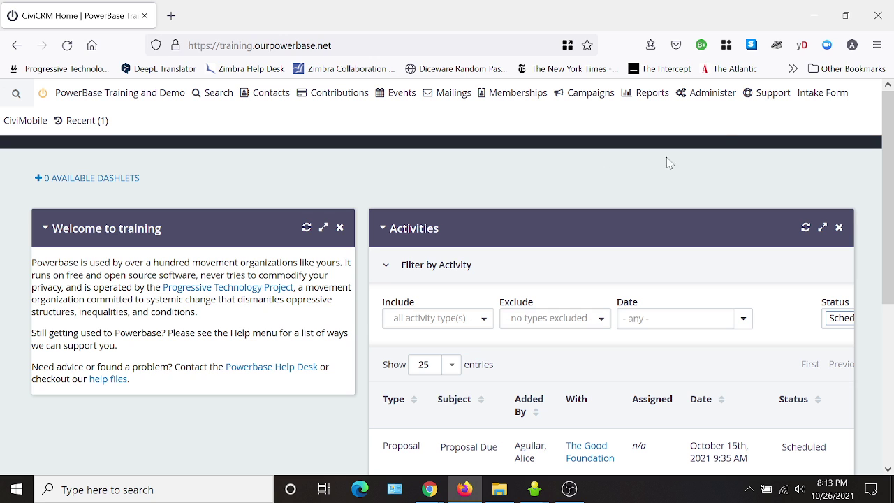
# Open the PTP Youth Leadership Program Application webform for editing from the Drupal administration's content list.
pyautogui.moveTo(707, 98)
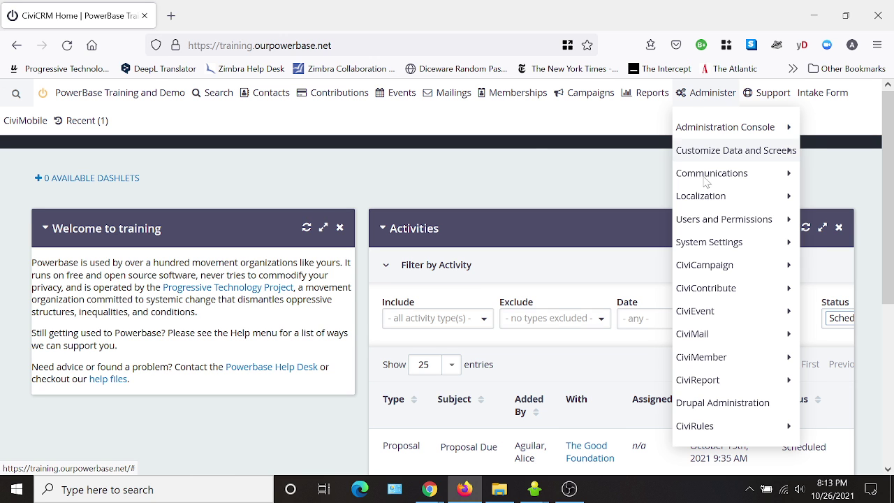
pyautogui.click(706, 412)
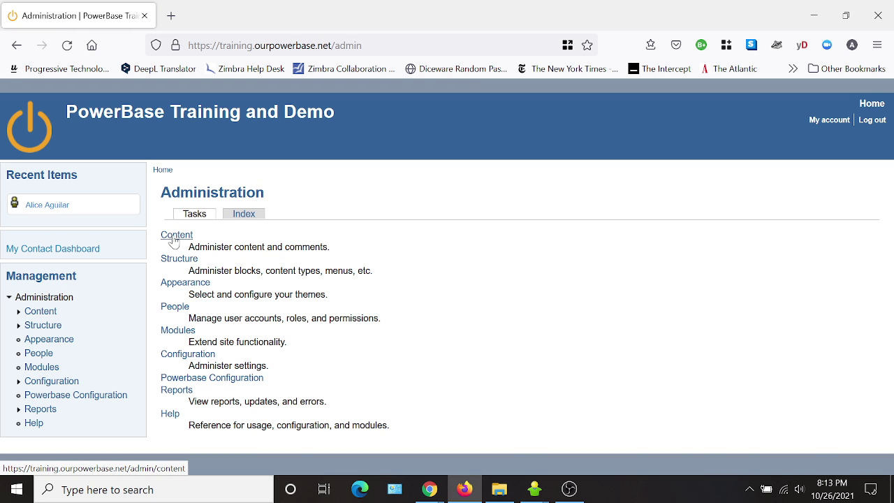
pyautogui.click(173, 238)
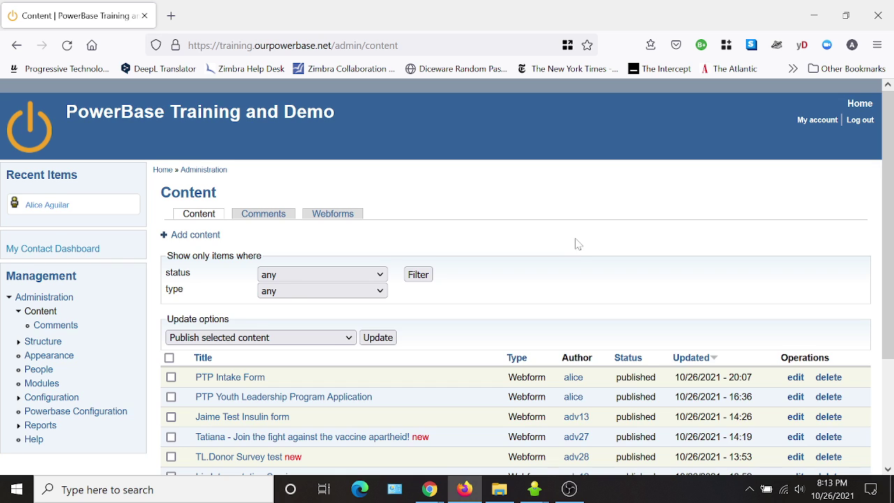
pyautogui.scroll(-2, 552, 241)
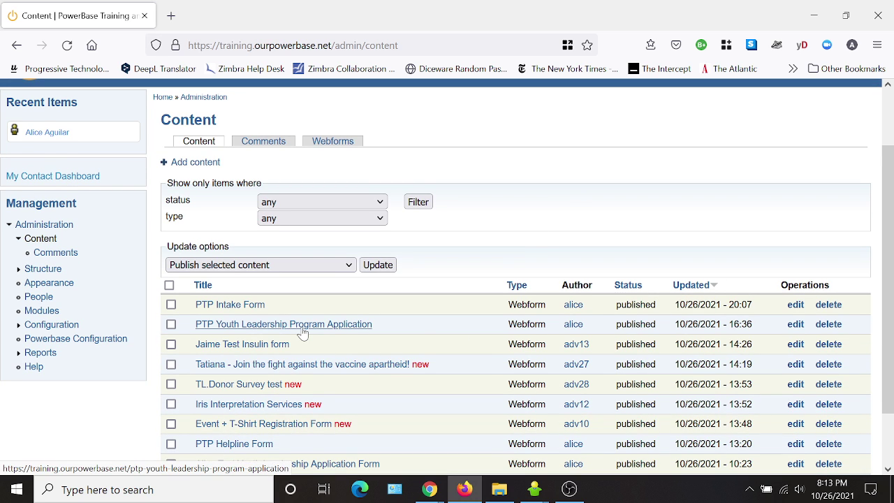
pyautogui.click(796, 325)
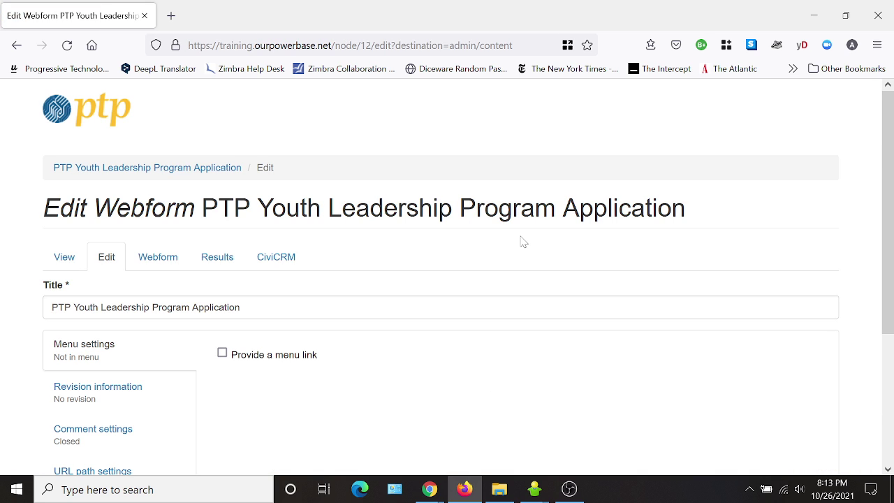
# View the published application form and look through its fields down to the Parent or Guardian Info section.
pyautogui.click(56, 257)
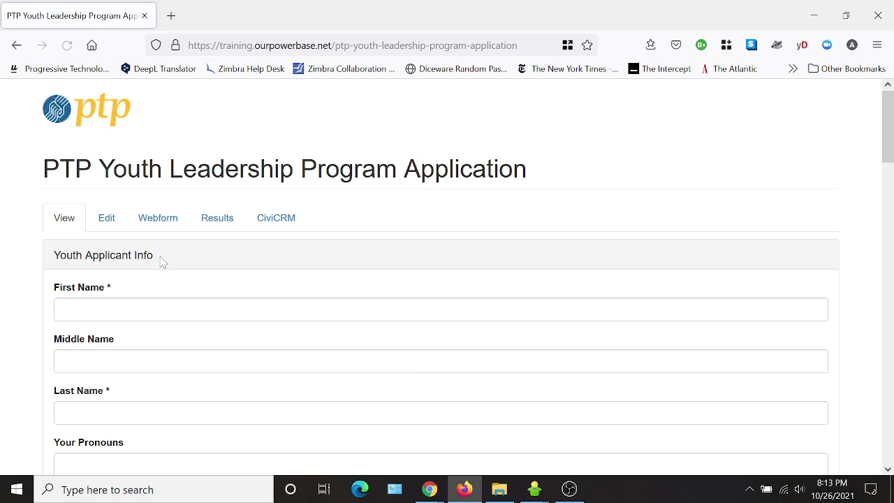
pyautogui.scroll(-7, 211, 433)
pyautogui.scroll(-6, 212, 433)
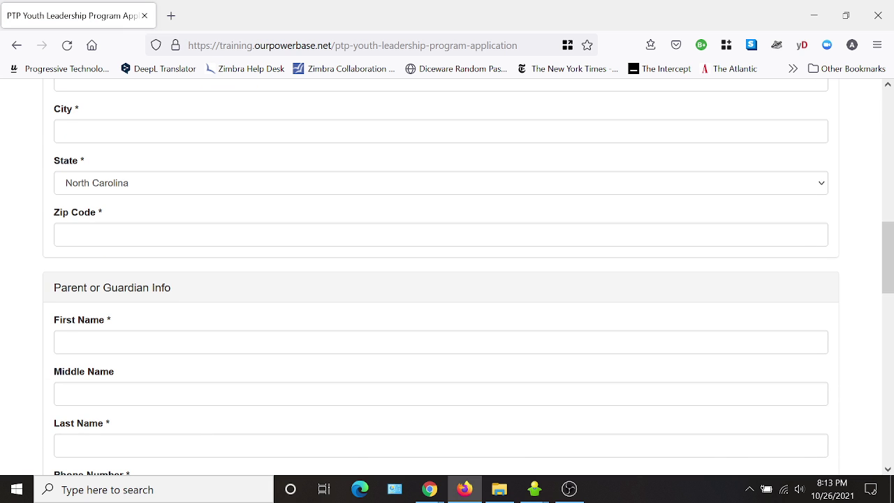
pyautogui.scroll(15, 219, 433)
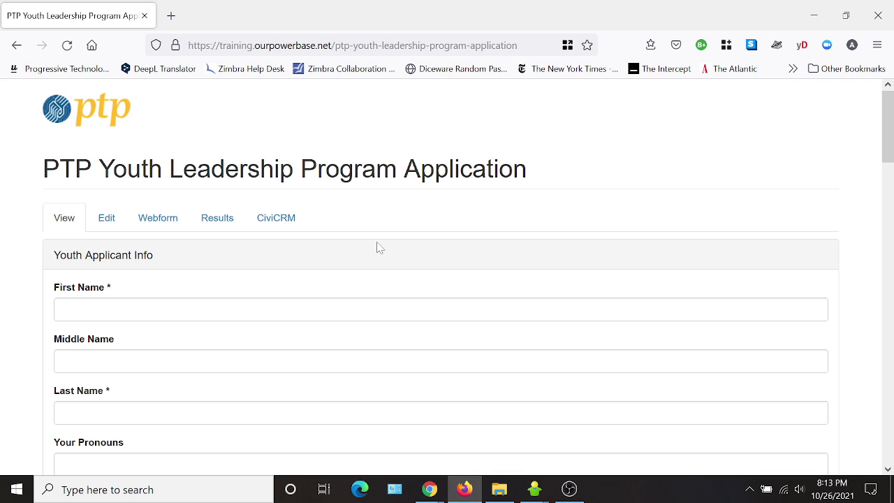
# Add a new Markup component named "Intro Text" at the end of the webform's component list.
pyautogui.click(165, 221)
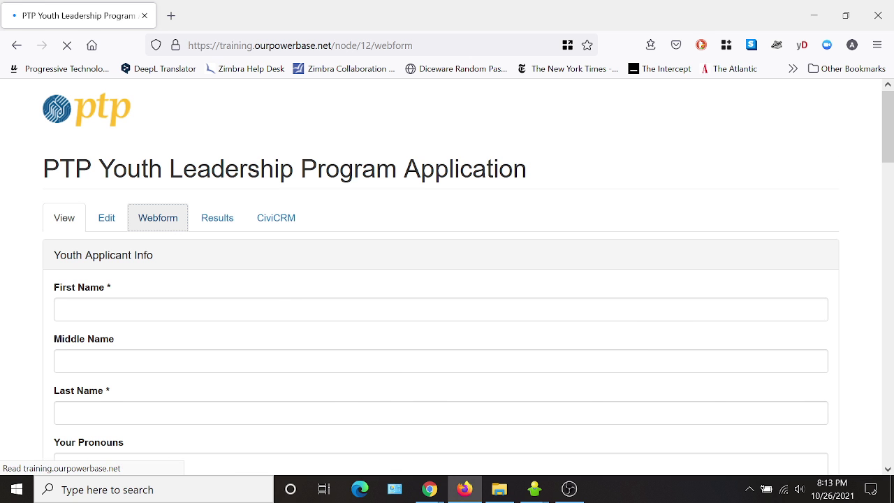
pyautogui.scroll(-9, 455, 275)
pyautogui.scroll(-15, 239, 332)
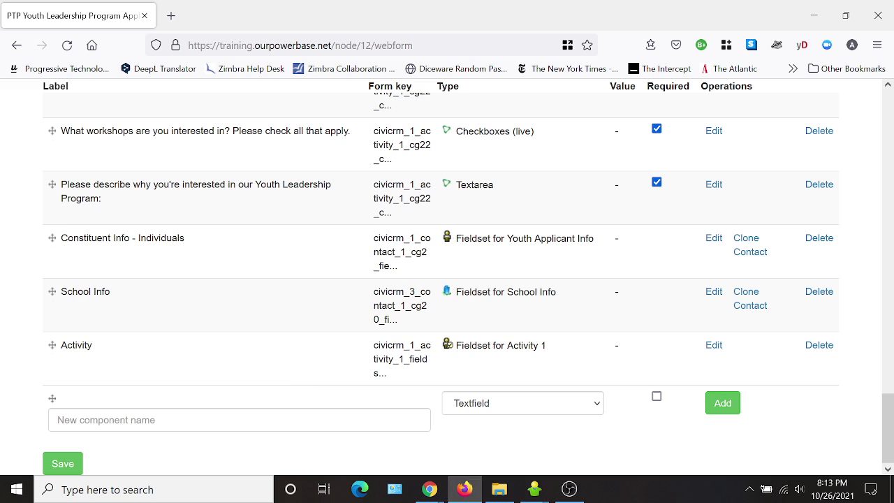
pyautogui.click(238, 420)
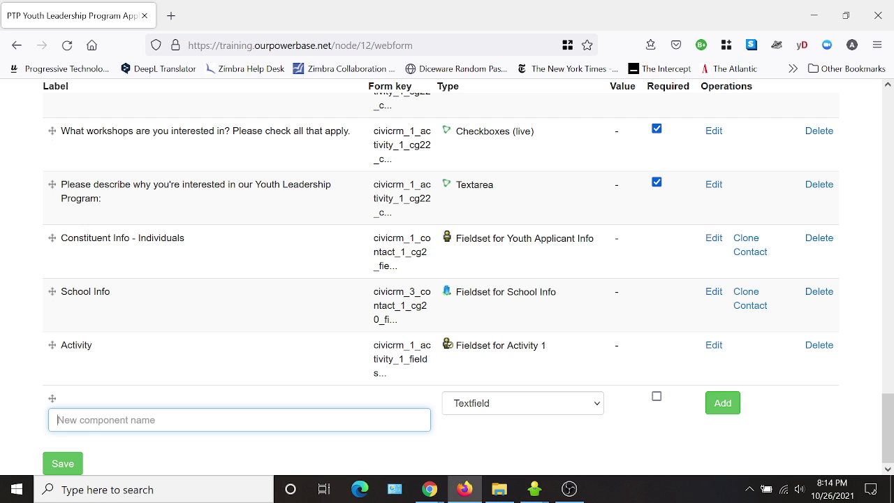
pyautogui.write('Intro')
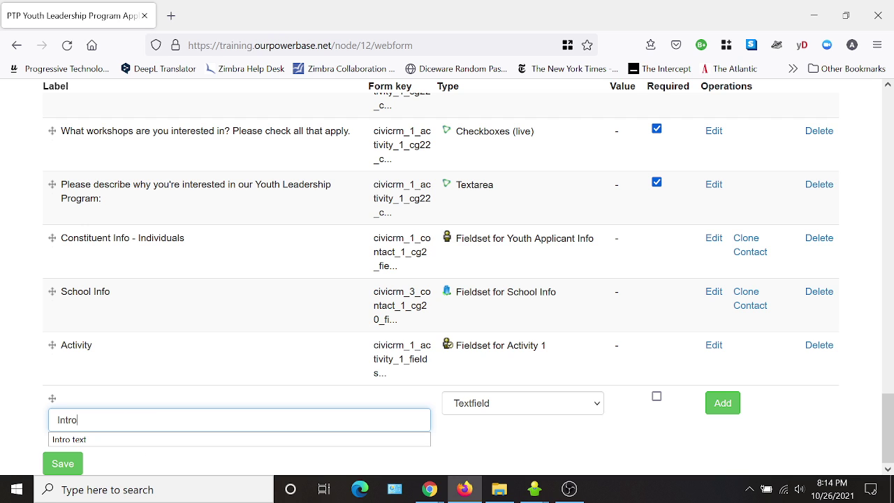
pyautogui.write(' Text')
pyautogui.click(531, 409)
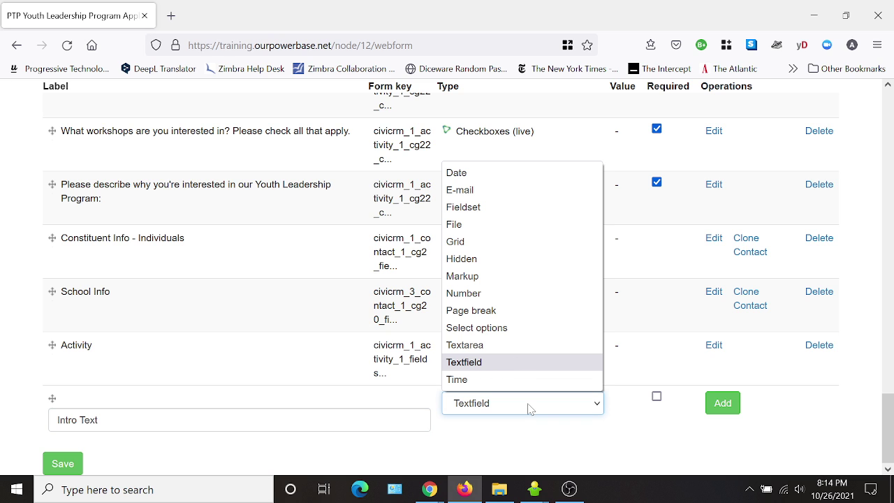
pyautogui.click(490, 277)
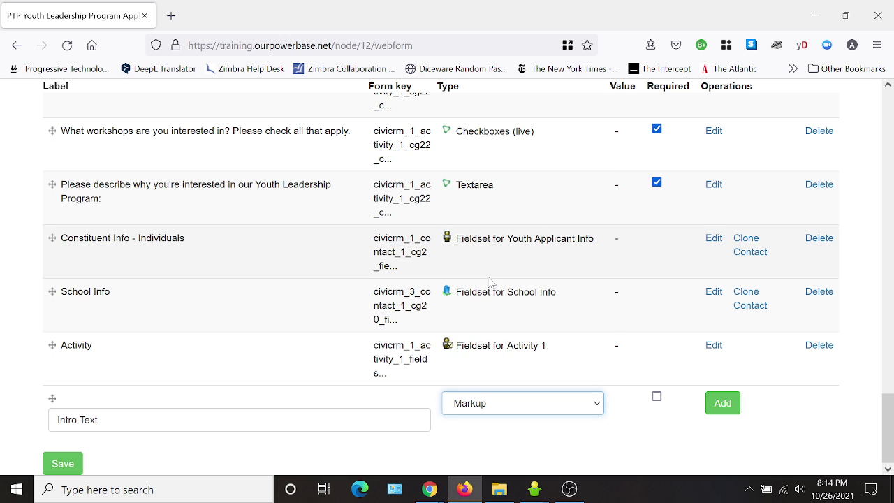
pyautogui.click(723, 412)
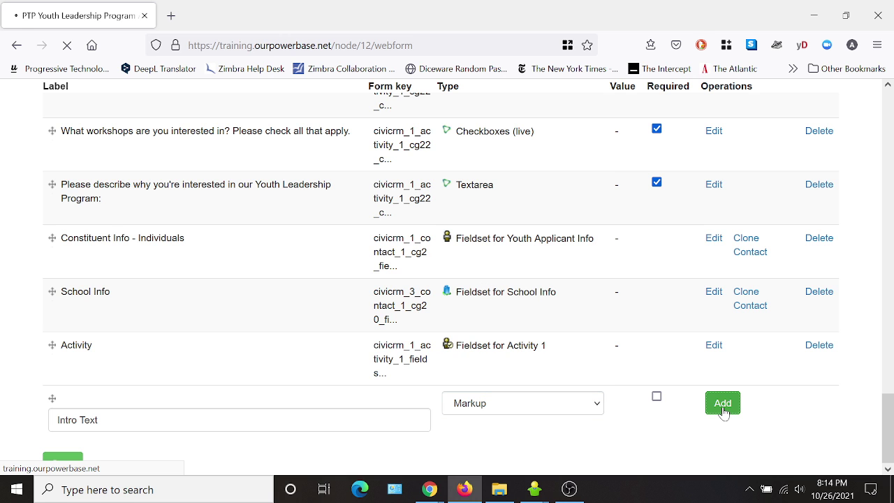
# Start the Intro Text component's value with the HTML heading "<h2>Welcome!</h2>".
pyautogui.scroll(-3, 607, 286)
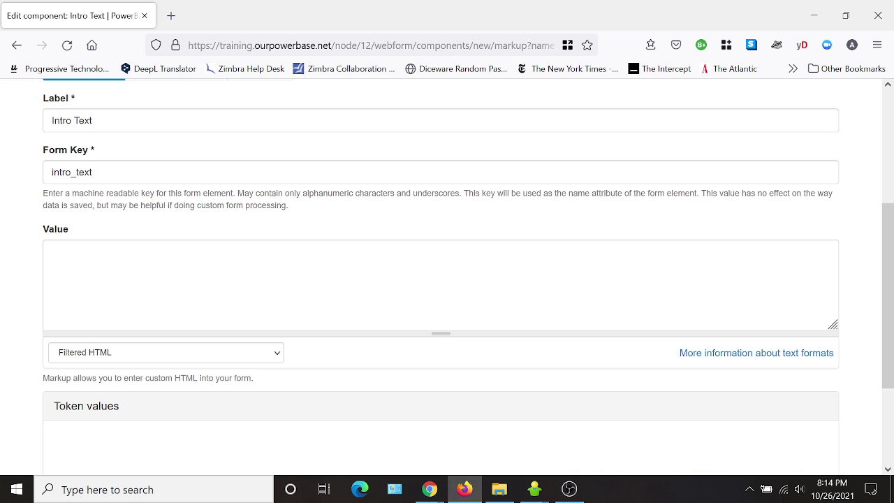
pyautogui.click(53, 250)
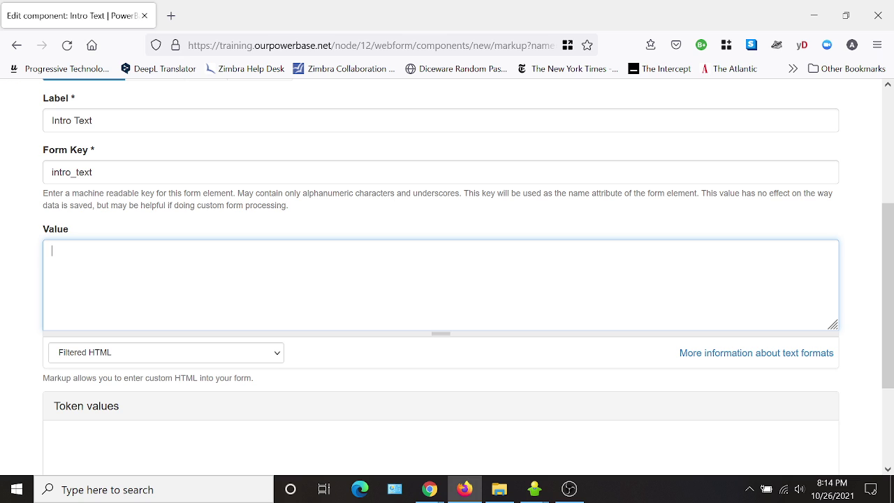
pyautogui.write('<h2>')
pyautogui.write('Welcome!</h2>')
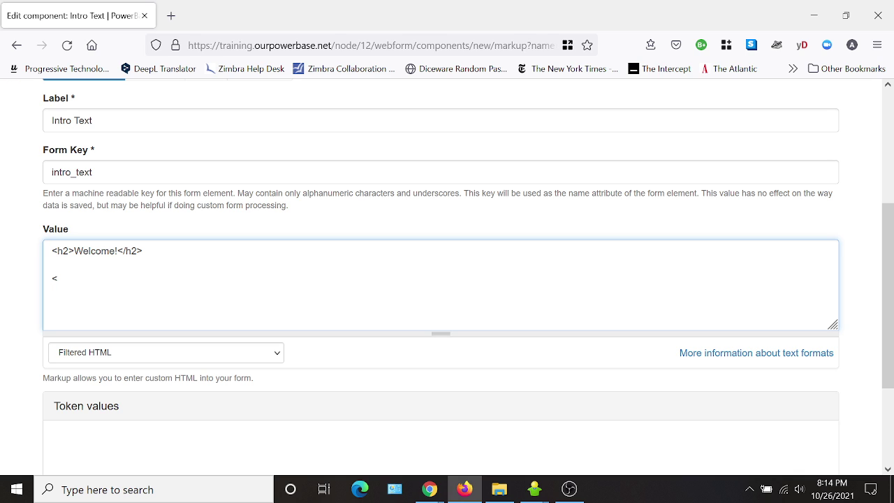
# Add the line "<h3>Please fill out this application and let us know why you'd like to join the youth leadership program</h3>" below the Welcome heading.
pyautogui.write('<m3')
pyautogui.press('BackSpace')
pyautogui.press('BackSpace')
pyautogui.press('BackSpace')
pyautogui.write('<h3>Please fill out th')
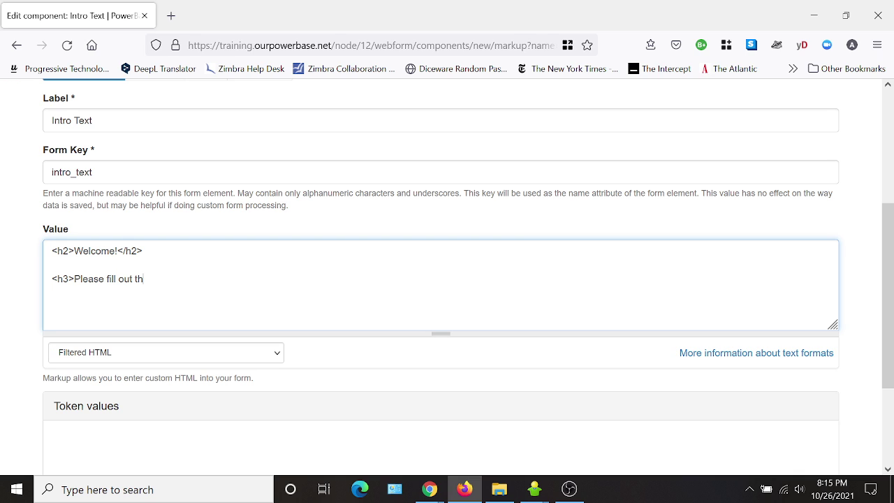
pyautogui.write('is application and let us know')
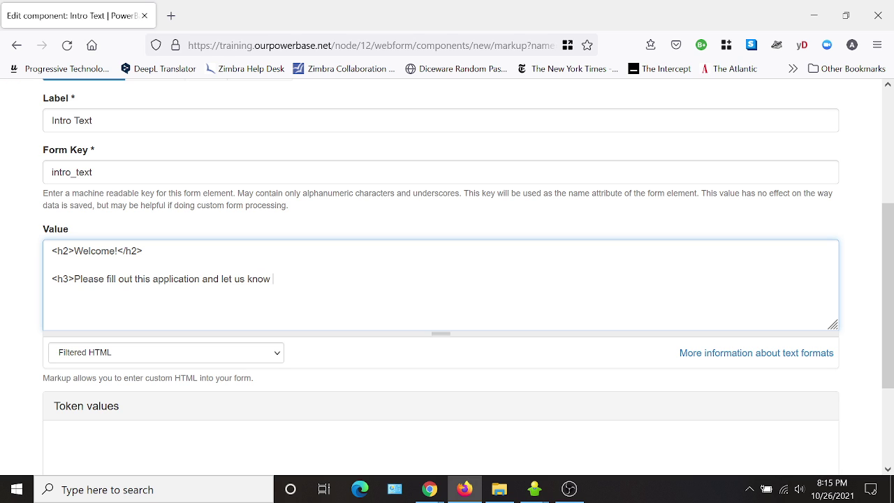
pyautogui.write(" why you'd like to join t")
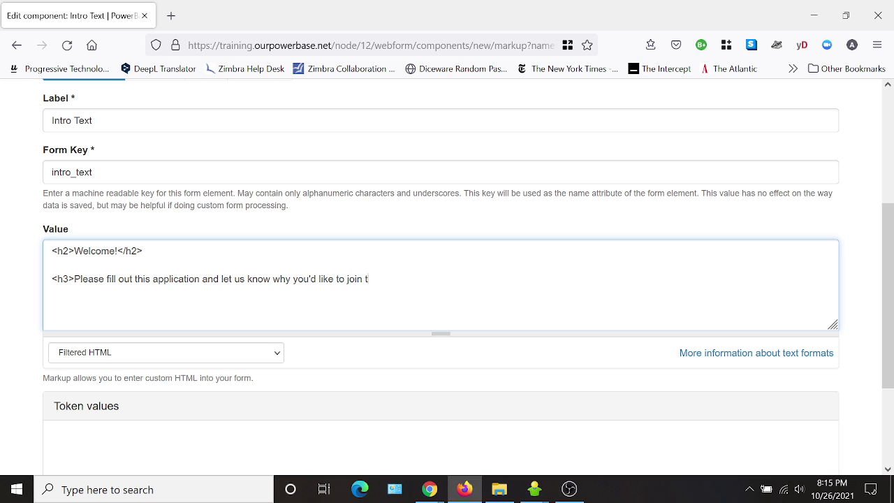
pyautogui.write('he youth prog')
pyautogui.press('BackSpace')
pyautogui.press('BackSpace')
pyautogui.press('BackSpace')
pyautogui.press('BackSpace')
pyautogui.write('leadership')
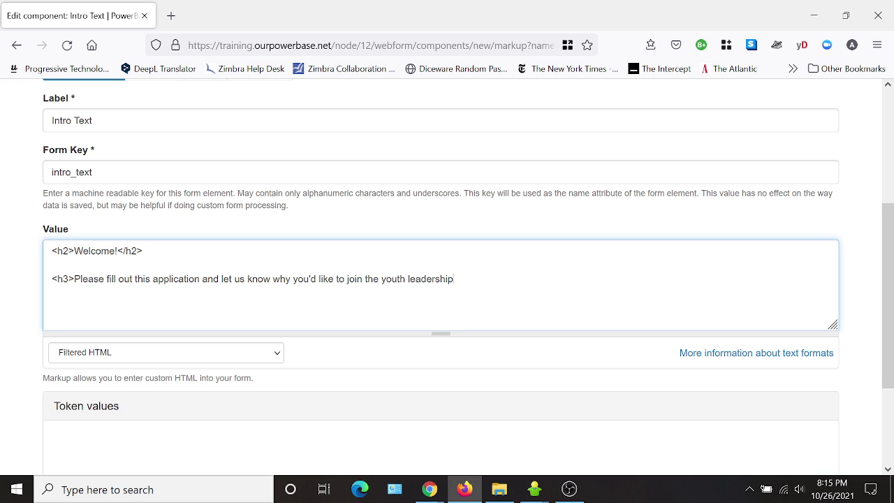
pyautogui.write(' program</he')
pyautogui.press('BackSpace')
pyautogui.write('3')
pyautogui.write('>')
# Add the plain closing line "We will reach out to you about the status of your application." and save the component.
pyautogui.write('We wil')
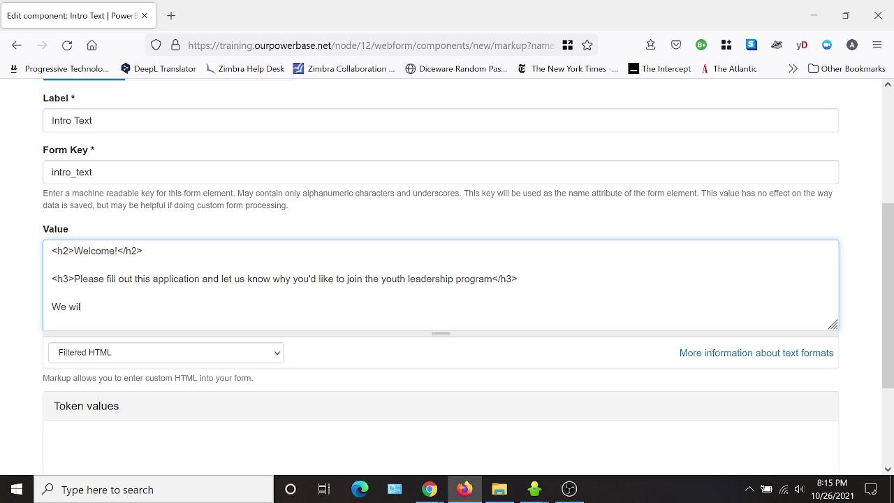
pyautogui.write('l reach out to you about th')
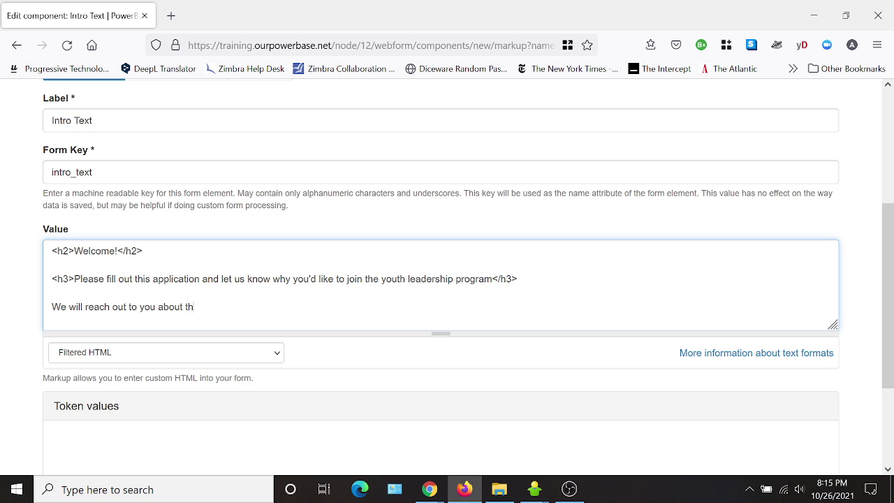
pyautogui.write('e status of your application')
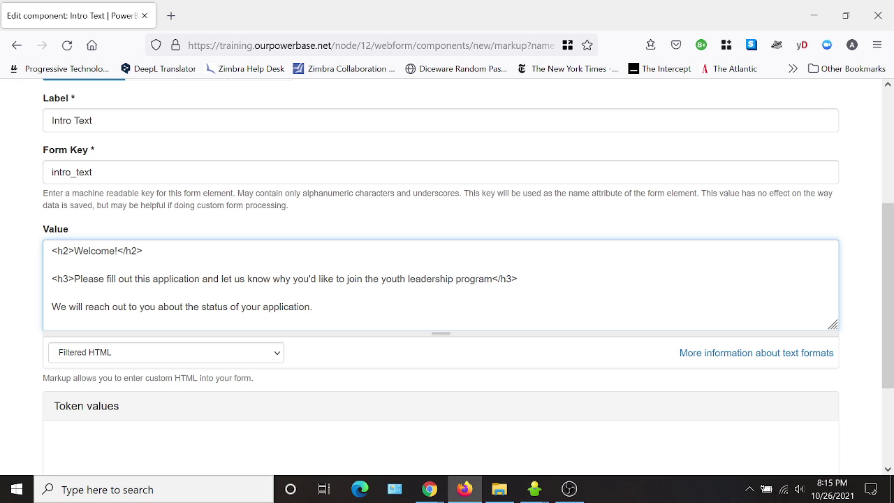
pyautogui.write('.')
pyautogui.scroll(-2, 358, 314)
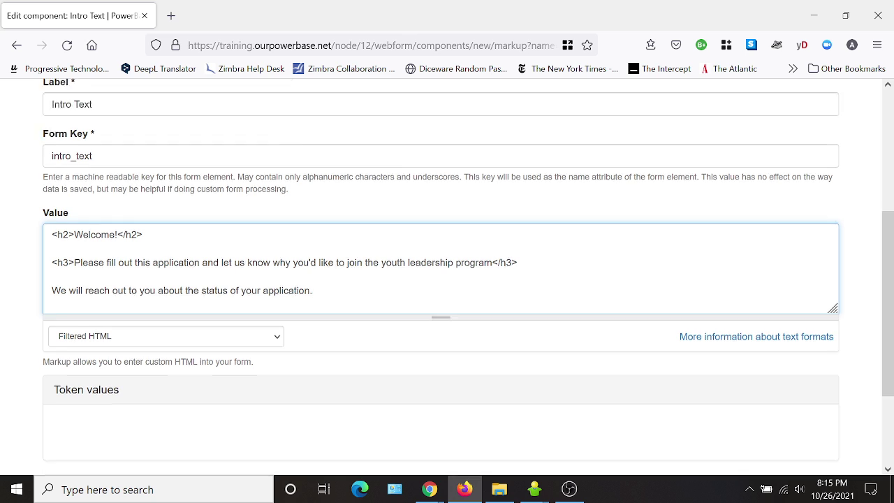
pyautogui.click(117, 464)
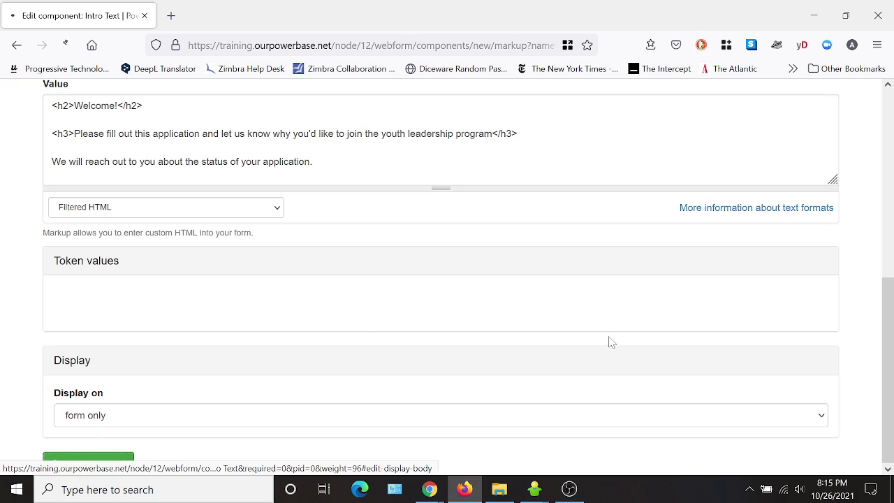
# Move the Intro Text component to the top of the list, above Youth Applicant Info, and save the webform.
pyautogui.scroll(-15, 359, 273)
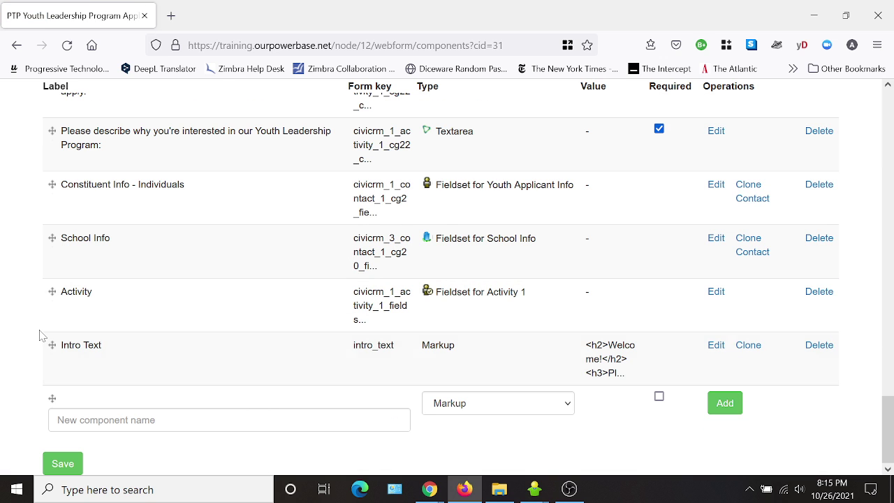
pyautogui.scroll(1, 275, 363)
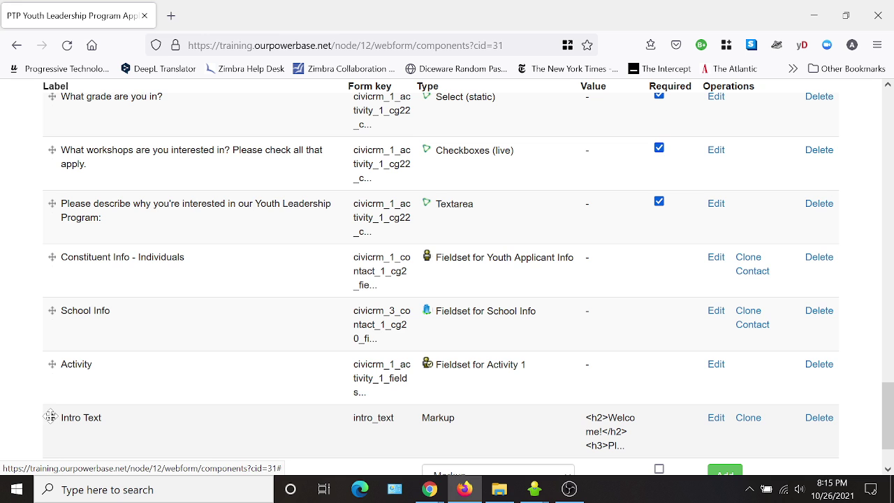
pyautogui.moveTo(50, 417); pyautogui.dragTo(6, 126)
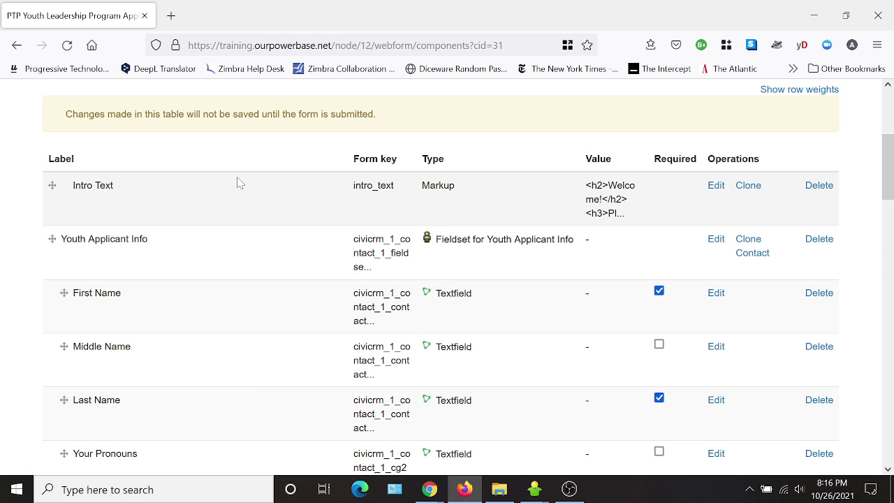
pyautogui.scroll(-3, 258, 175)
pyautogui.scroll(3, 248, 223)
pyautogui.scroll(-15, 286, 263)
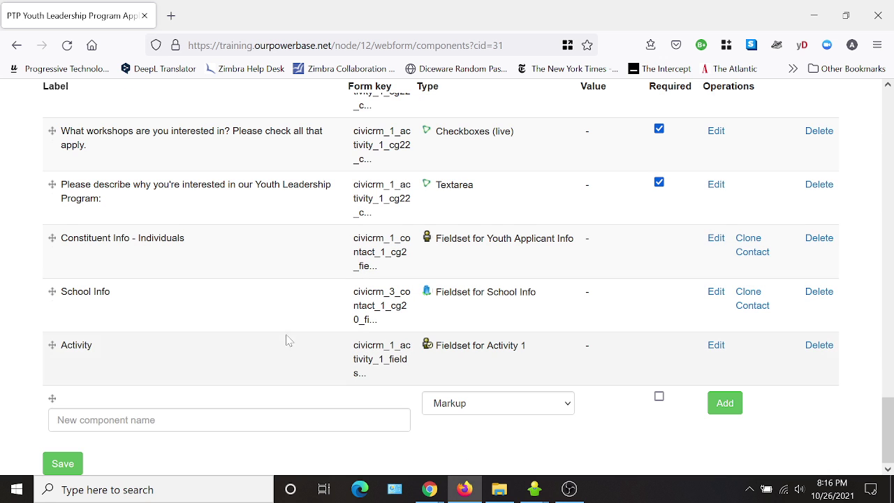
pyautogui.click(62, 465)
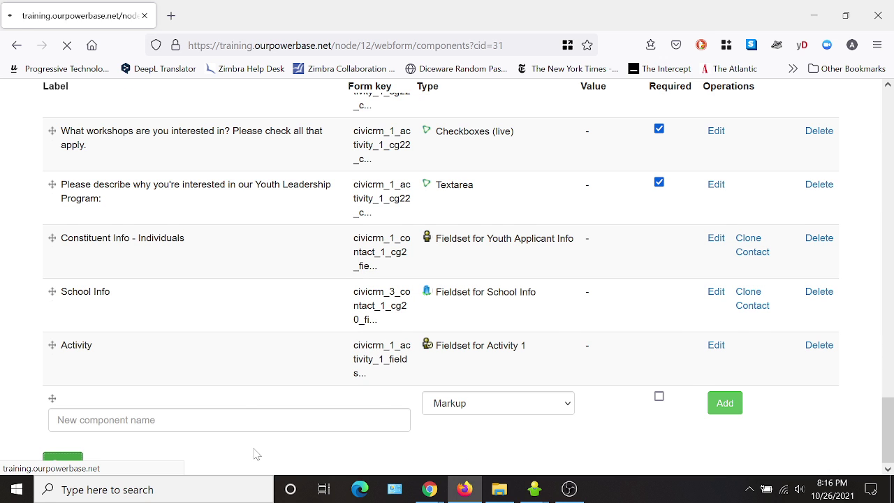
# View the published form to check the intro text above the Youth Applicant Info section and the fields below.
pyautogui.click(64, 269)
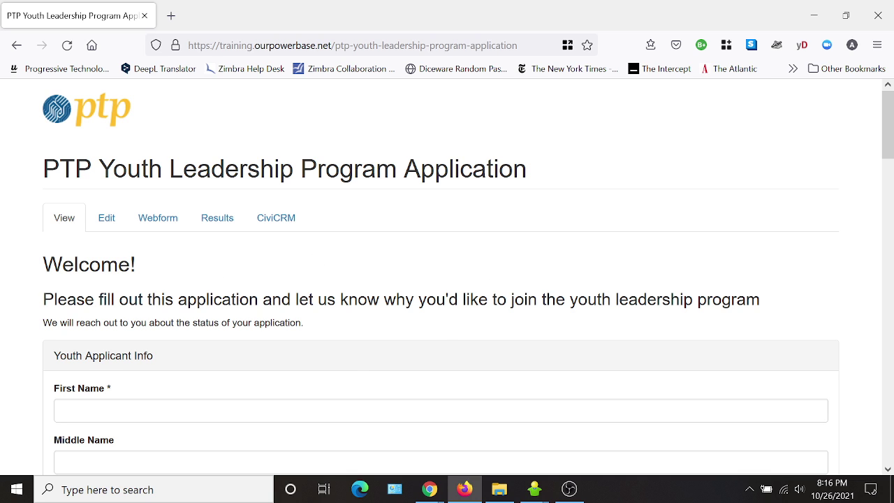
pyautogui.scroll(-2, 481, 287)
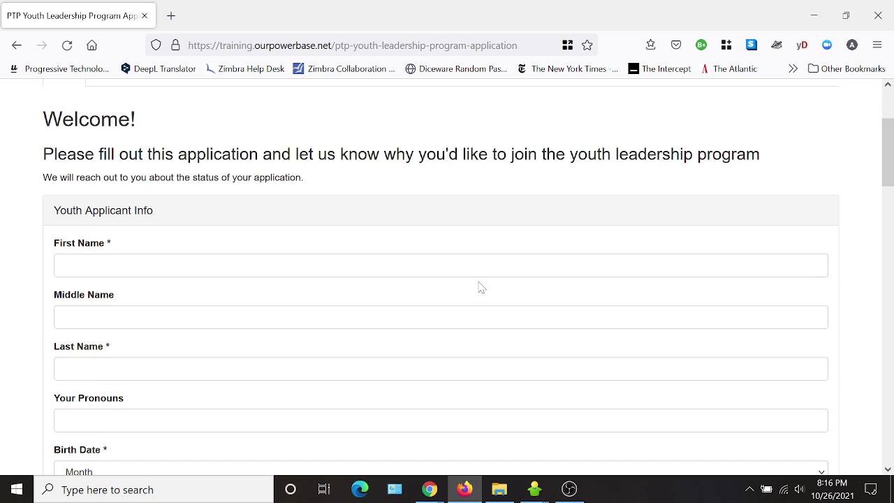
pyautogui.scroll(-7, 458, 290)
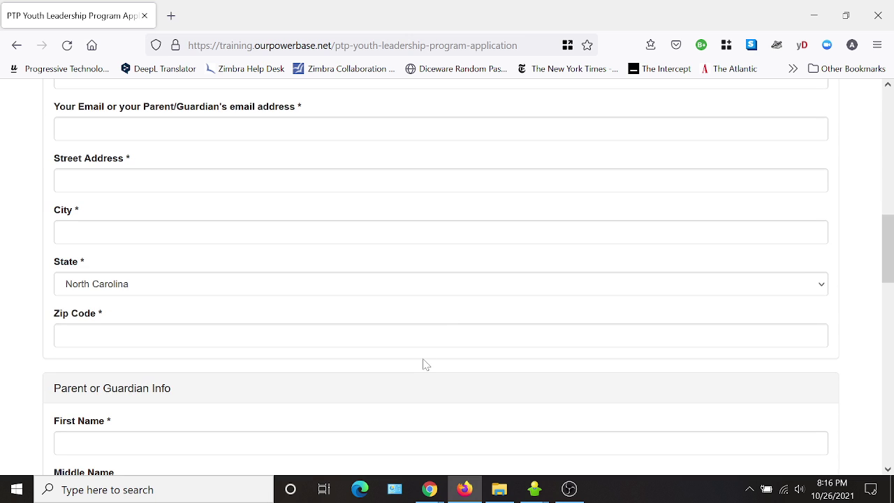
# Examine the published form's Parent or Guardian Info, School Info and ungrouped application questions down to the end of the form.
pyautogui.scroll(-4, 422, 363)
pyautogui.scroll(-3, 425, 362)
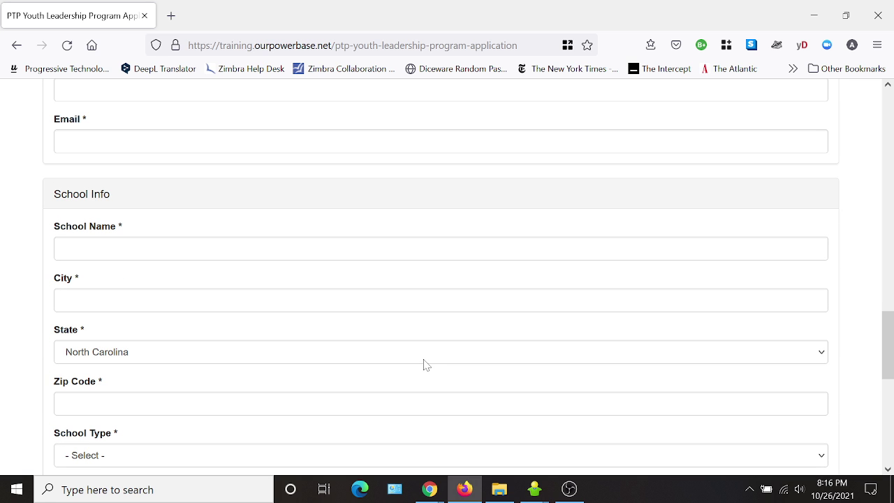
pyautogui.scroll(7, 426, 365)
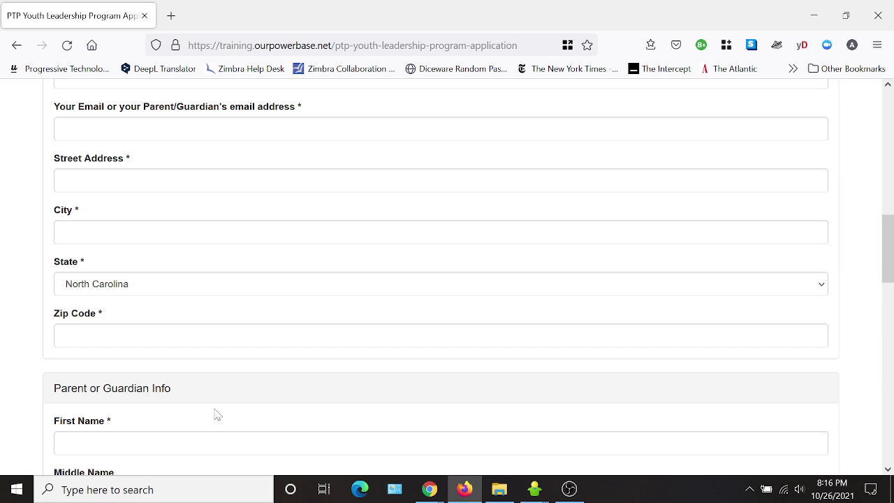
pyautogui.scroll(-6, 216, 401)
pyautogui.scroll(-4, 216, 401)
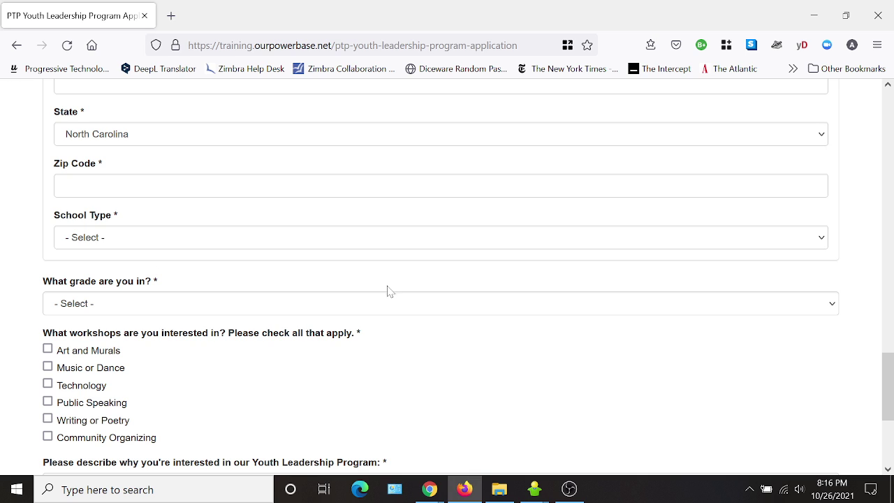
pyautogui.scroll(-3, 468, 357)
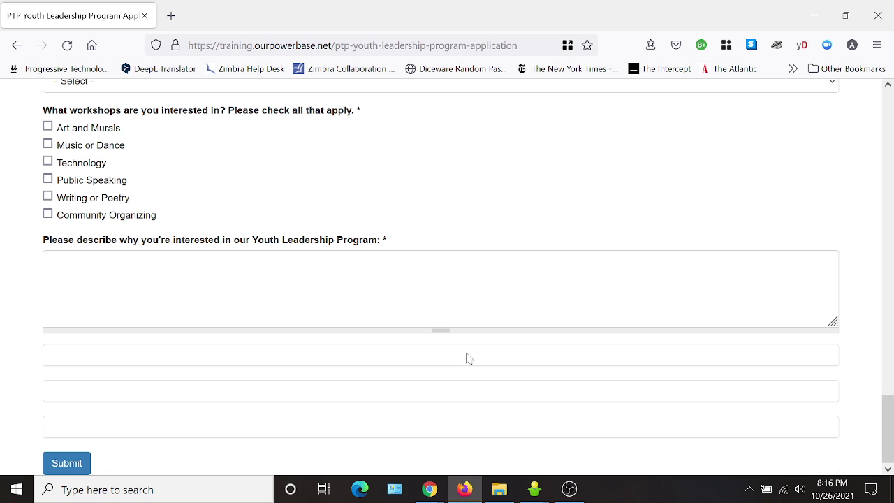
pyautogui.scroll(15, 319, 292)
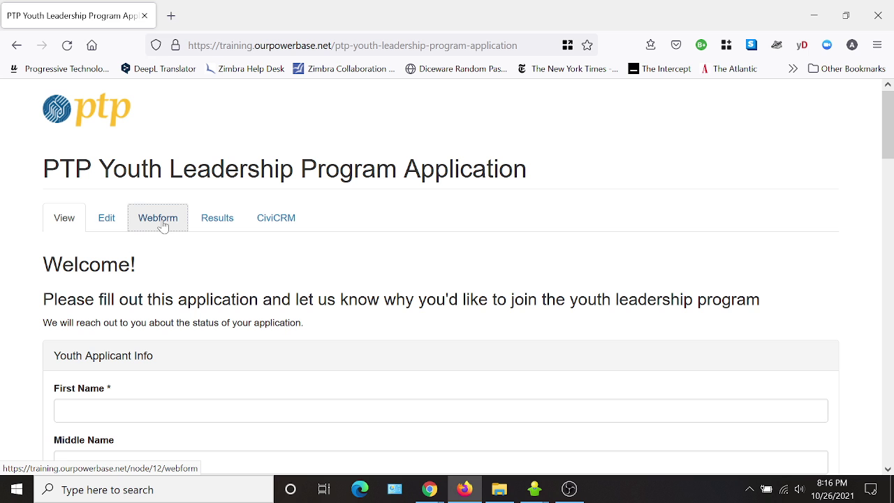
# Add a new Markup component named "Application Questions" at the end of the webform's component list.
pyautogui.click(162, 225)
pyautogui.scroll(-6, 599, 290)
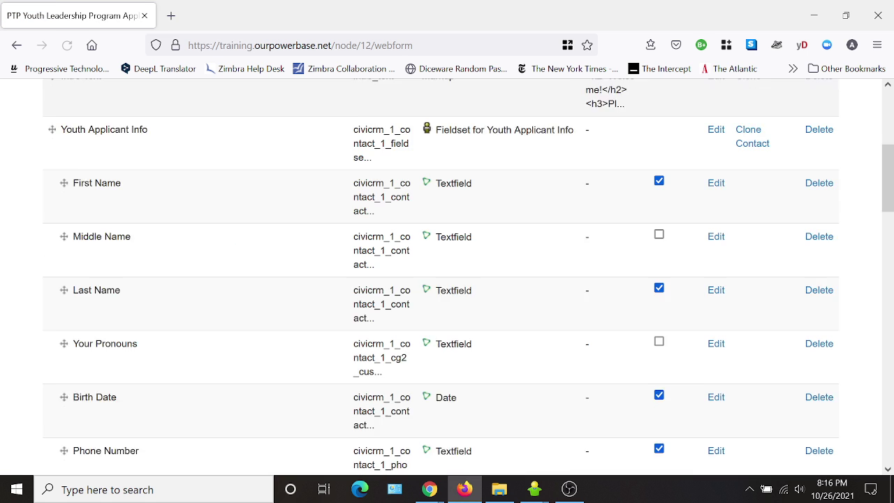
pyautogui.scroll(-10, 321, 383)
pyautogui.click(231, 420)
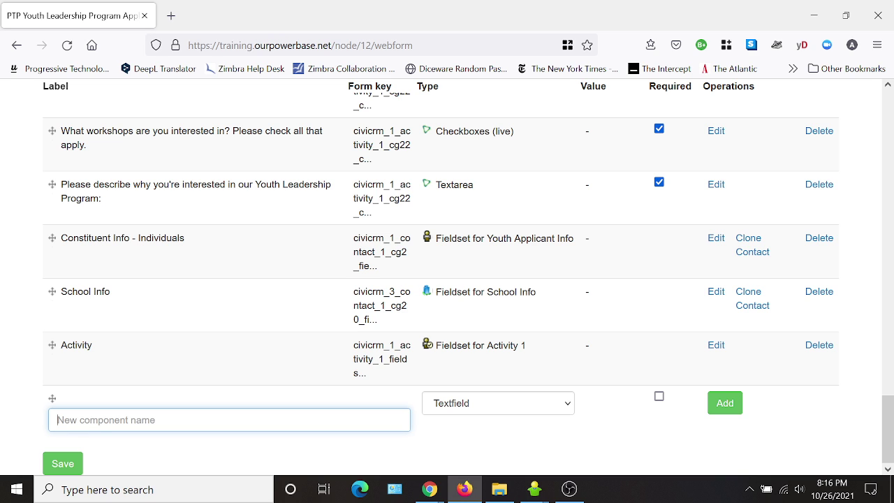
pyautogui.write('Application Questions')
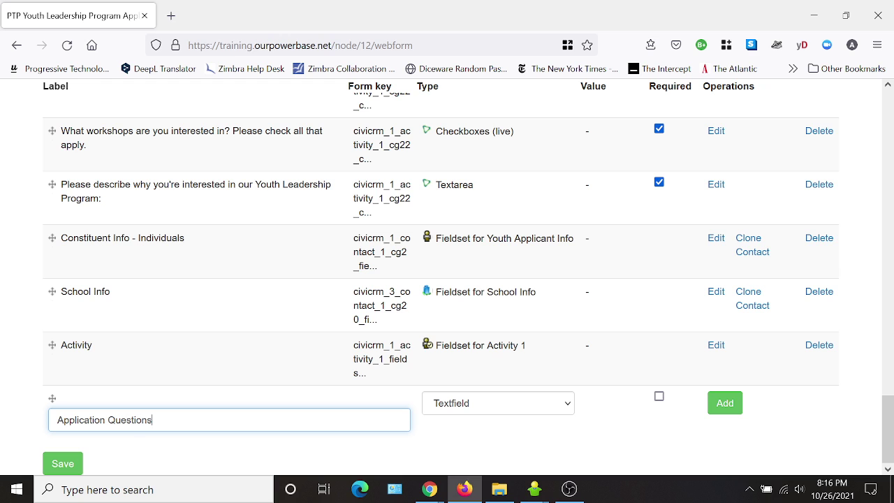
pyautogui.click(495, 410)
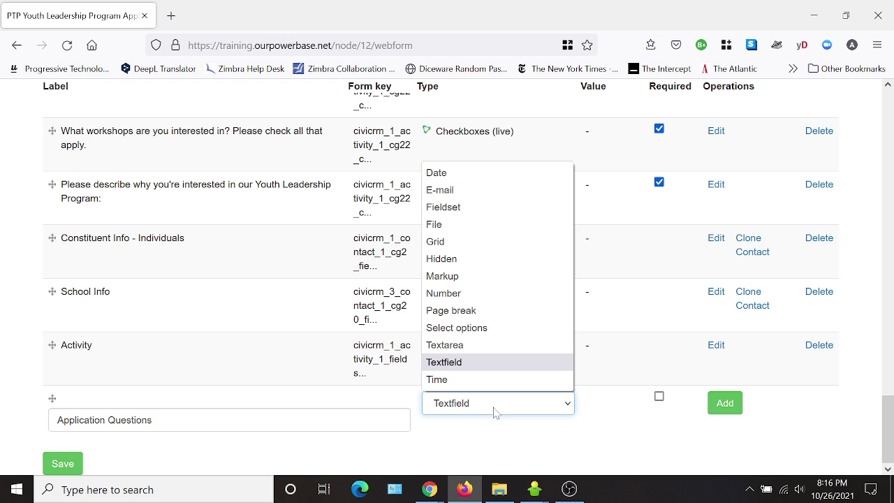
pyautogui.click(467, 276)
pyautogui.click(720, 404)
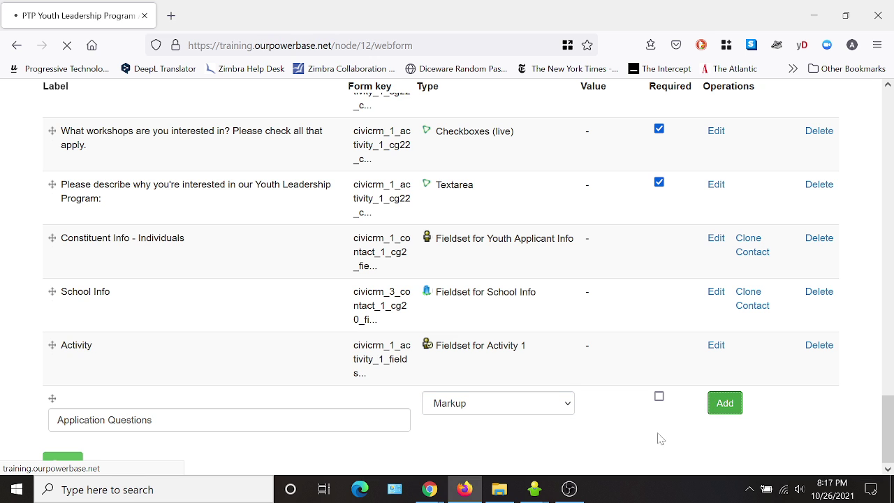
# Set the Application Questions markup value to "<h2>Application Questions</h2>" and save the component.
pyautogui.scroll(-3, 335, 409)
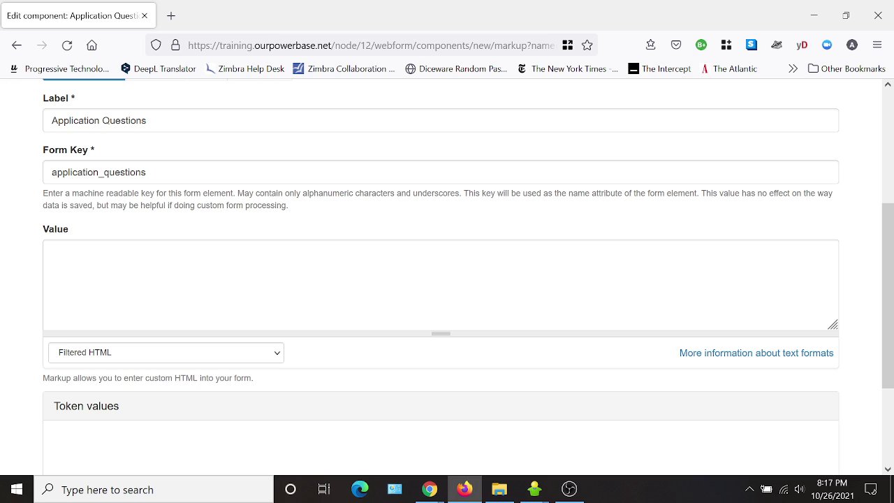
pyautogui.click(52, 252)
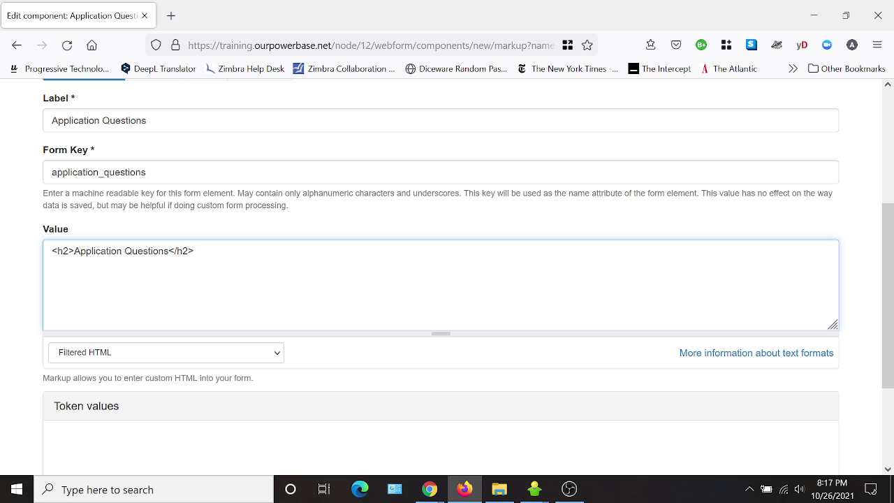
pyautogui.scroll(-3, 216, 417)
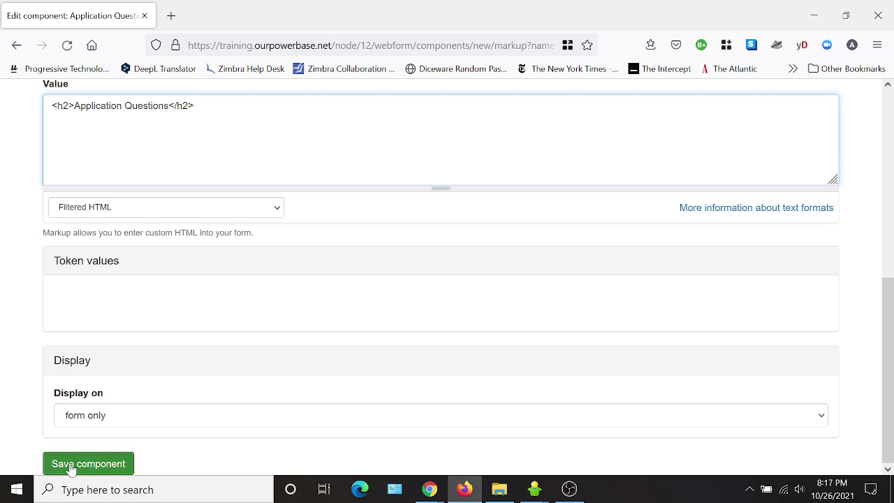
pyautogui.click(71, 466)
# Move the Application Questions component directly above "What grade are you in?", outside the school fieldset, and save the webform.
pyautogui.scroll(-5, 399, 299)
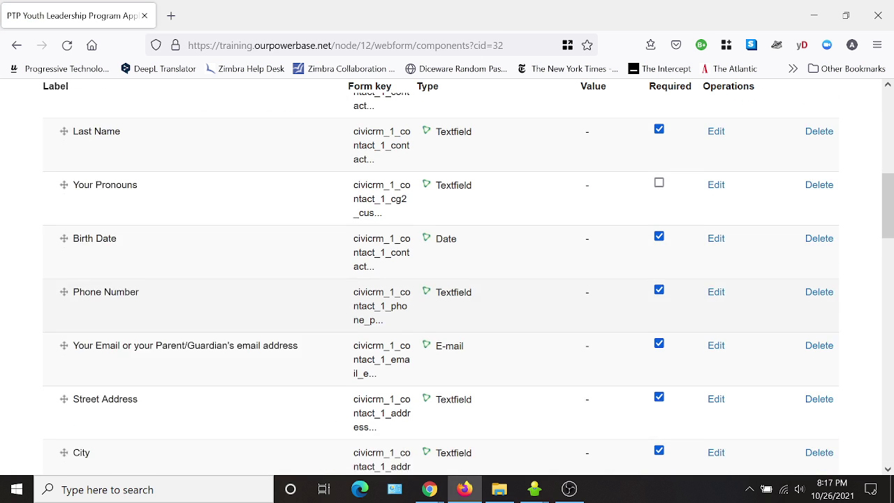
pyautogui.scroll(-10, 329, 336)
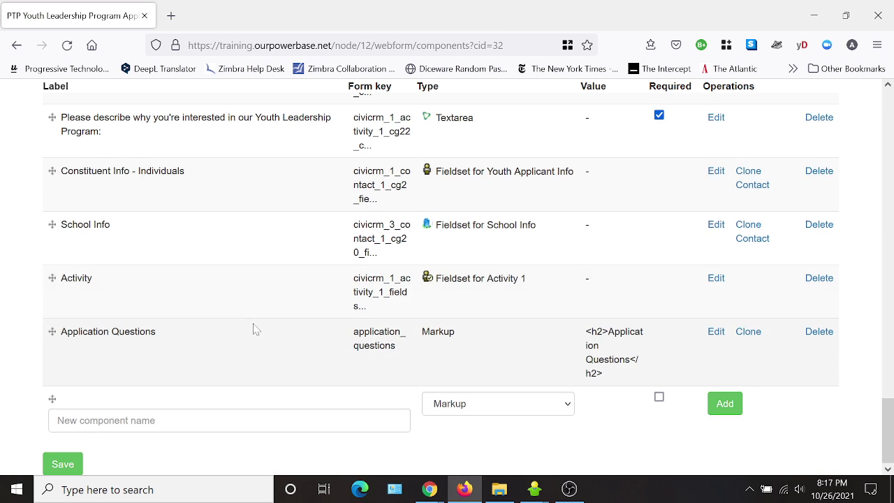
pyautogui.scroll(5, 254, 330)
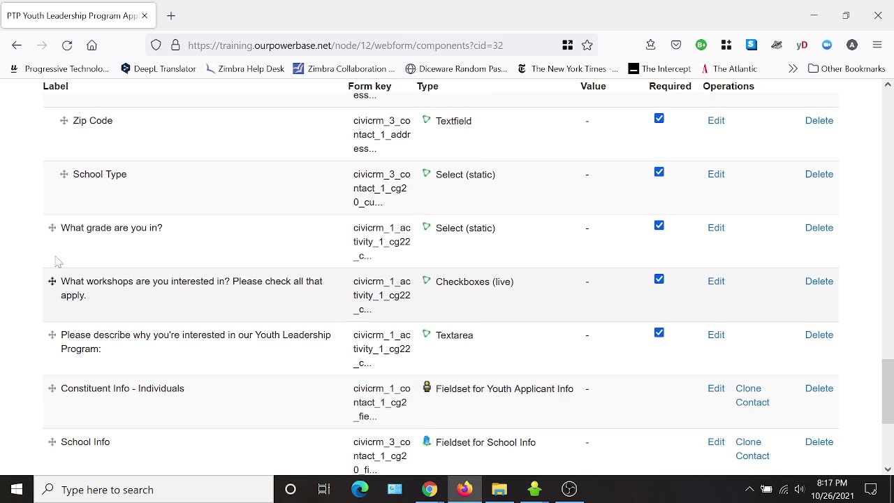
pyautogui.scroll(-4, 133, 336)
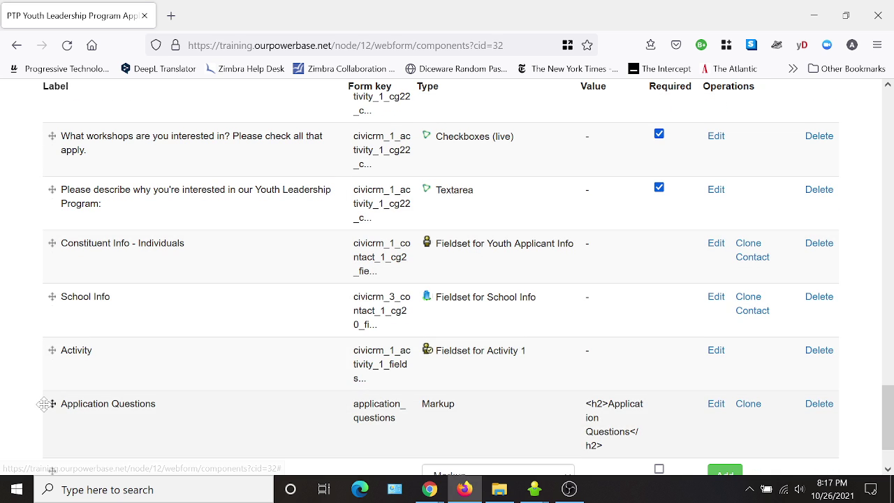
pyautogui.moveTo(43, 404); pyautogui.dragTo(46, 128)
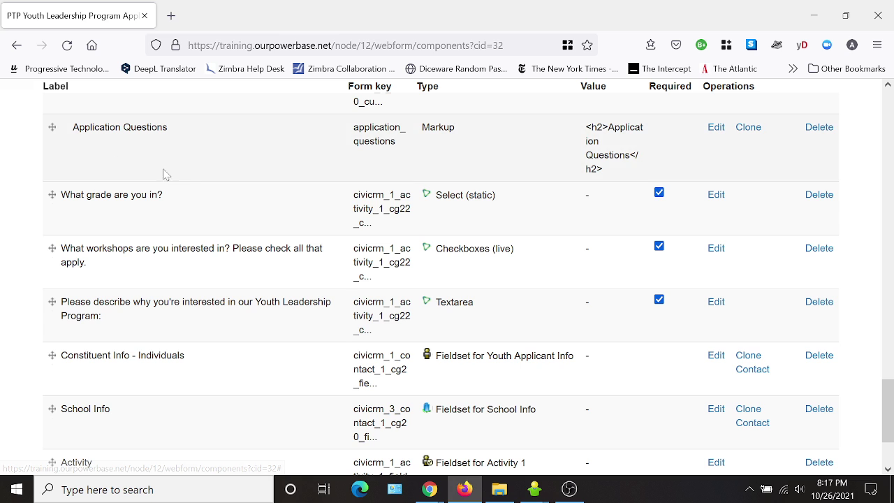
pyautogui.scroll(-3, 361, 177)
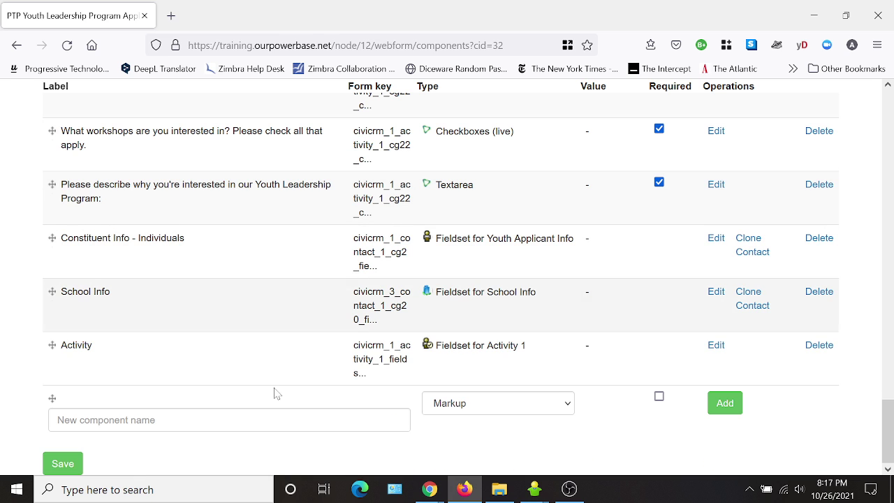
pyautogui.click(51, 464)
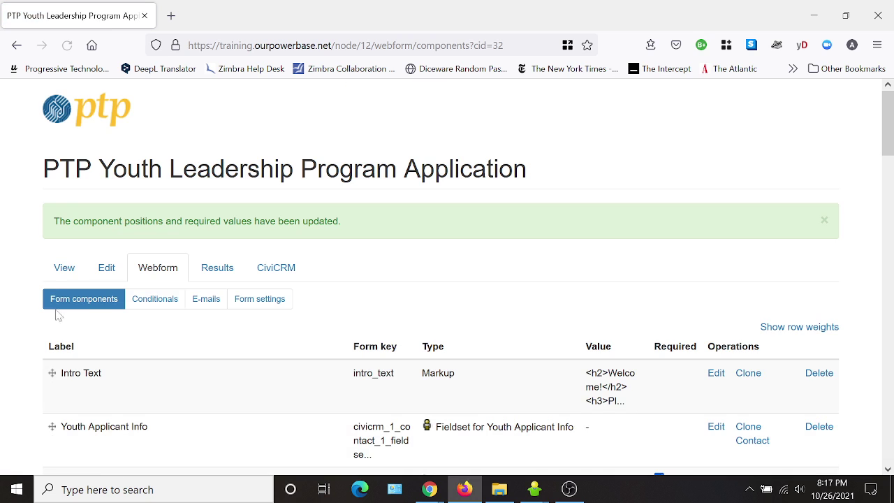
# View the published form to check the Application Questions heading and the questions beneath it.
pyautogui.click(56, 271)
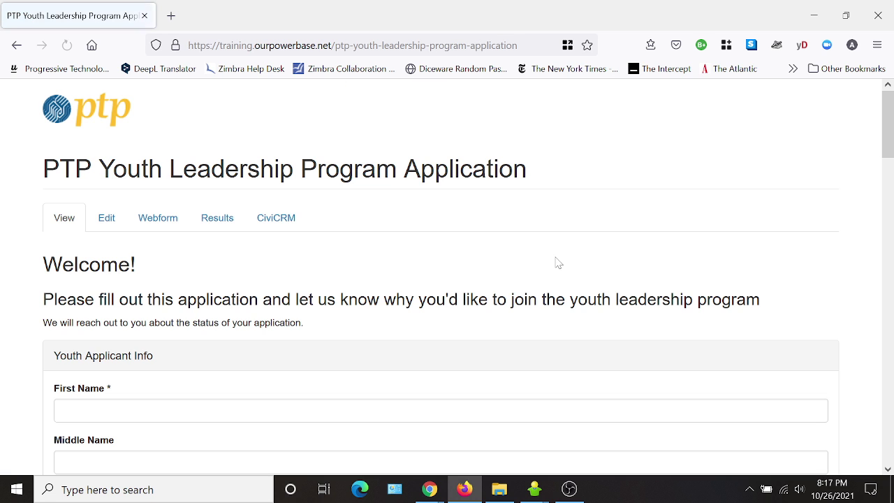
pyautogui.scroll(-15, 559, 263)
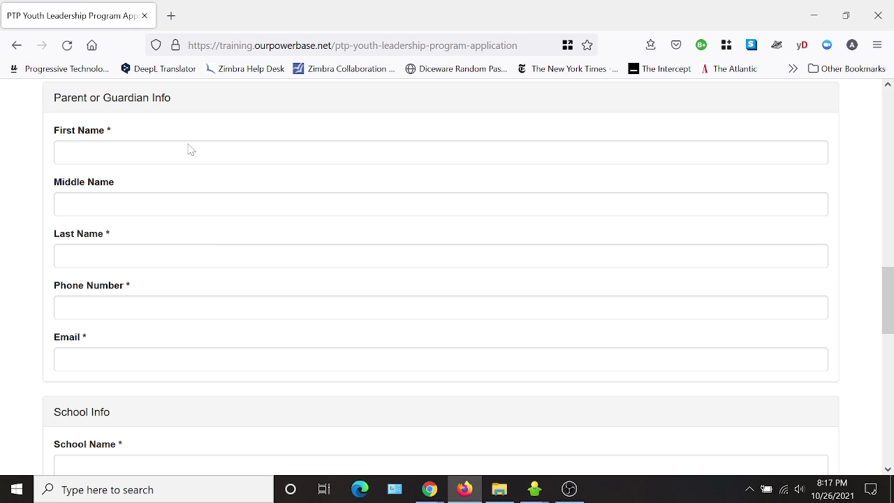
pyautogui.scroll(-6, 216, 264)
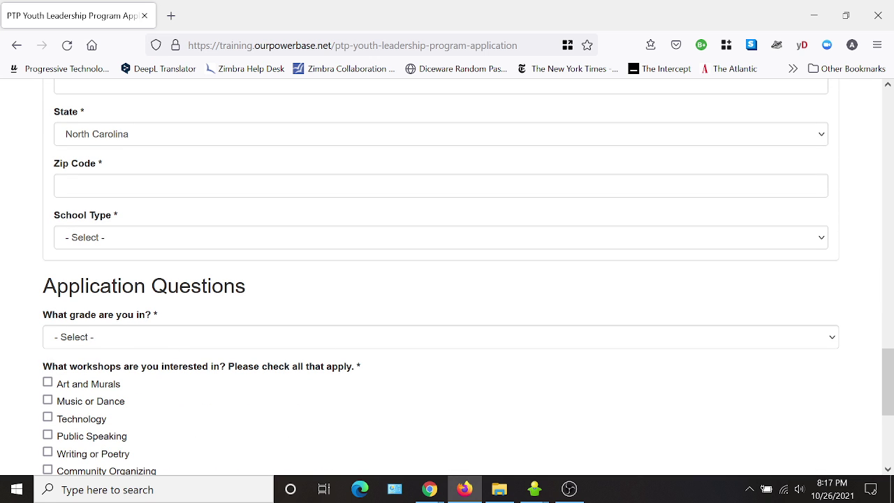
pyautogui.scroll(-3, 294, 308)
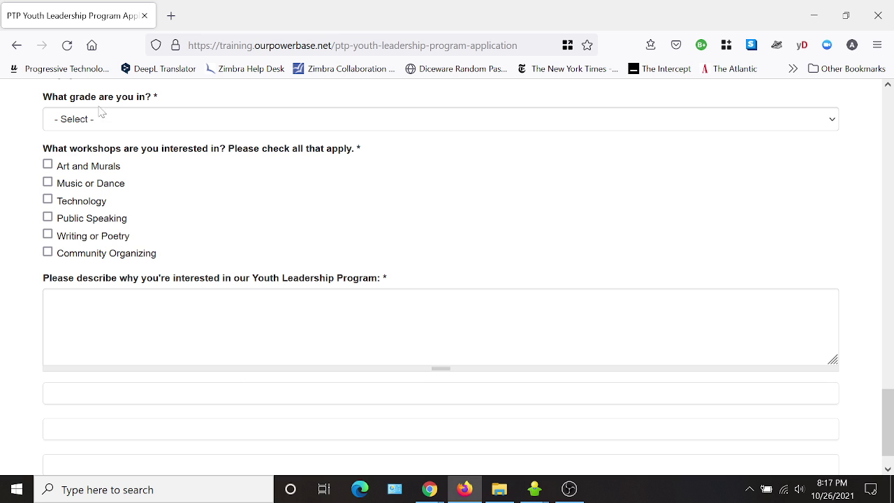
pyautogui.scroll(2, 236, 337)
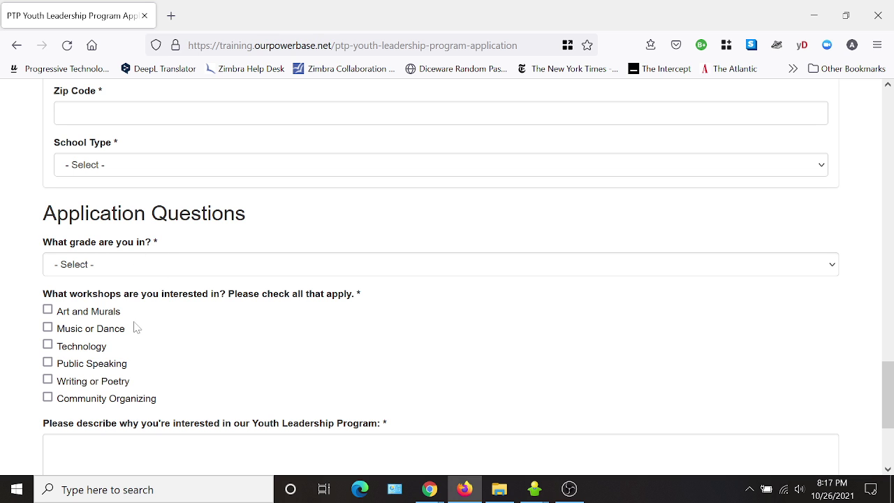
pyautogui.scroll(-3, 371, 310)
pyautogui.scroll(5, 236, 273)
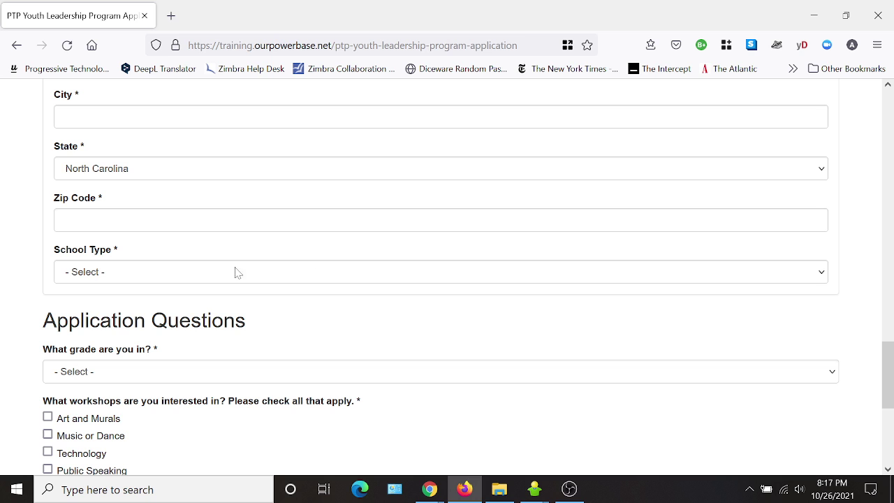
pyautogui.scroll(-5, 180, 393)
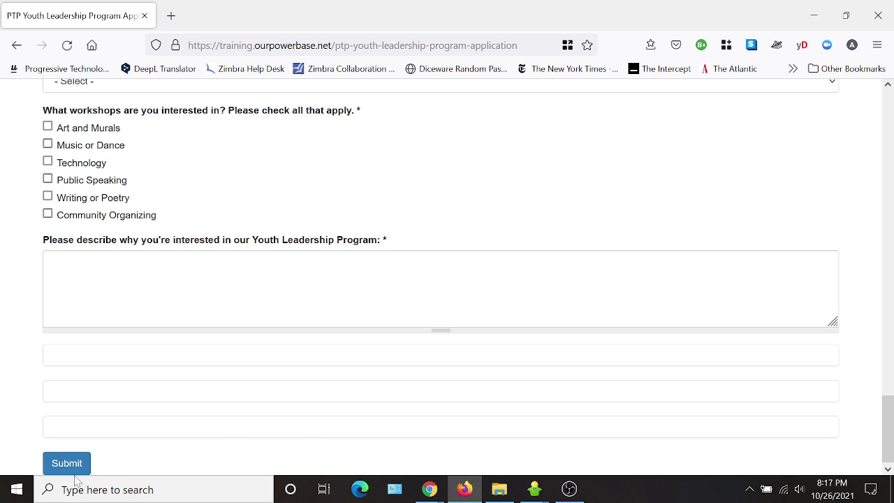
pyautogui.scroll(20, 288, 417)
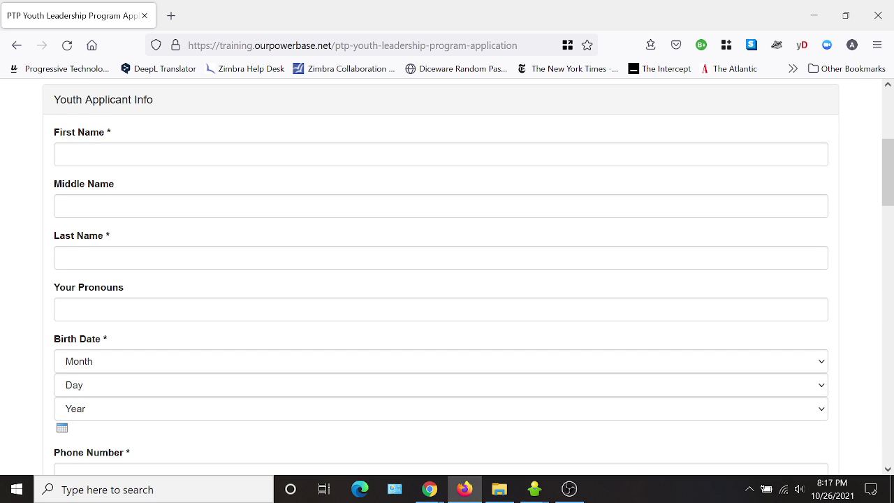
# Add a new Fieldset component named "Application Question Fieldset" at the end of the webform's component list.
pyautogui.click(162, 220)
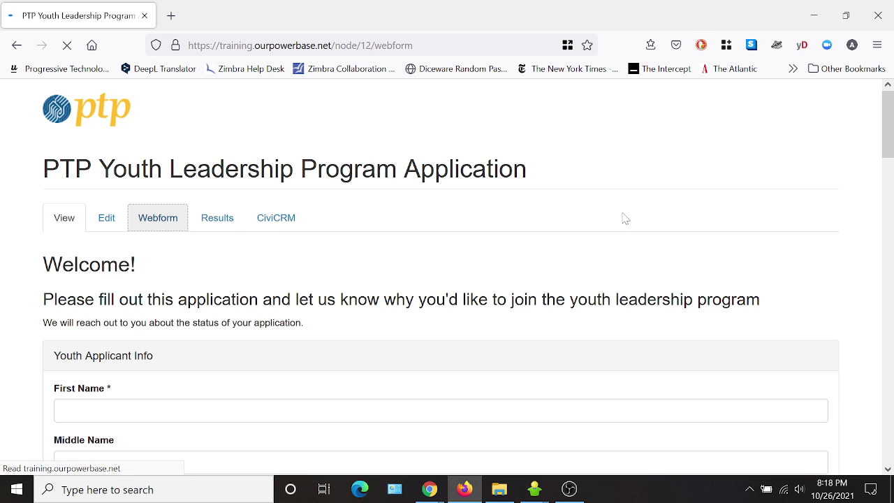
pyautogui.scroll(-20, 539, 238)
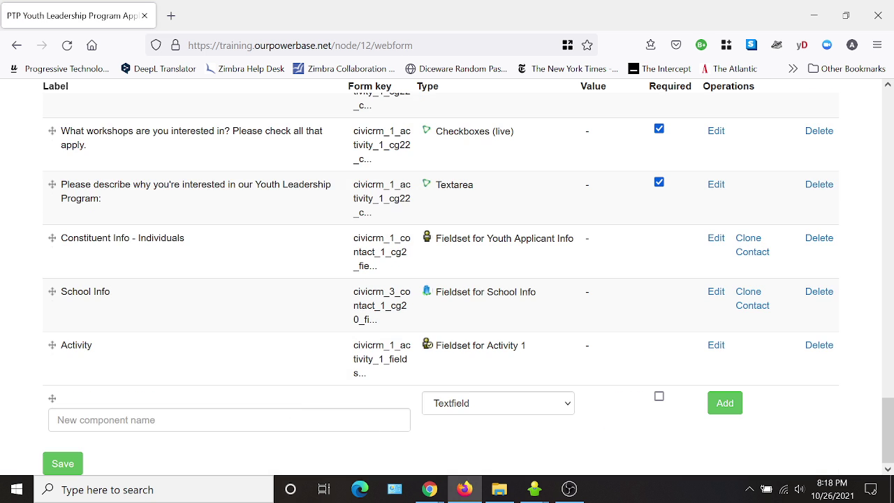
pyautogui.click(139, 420)
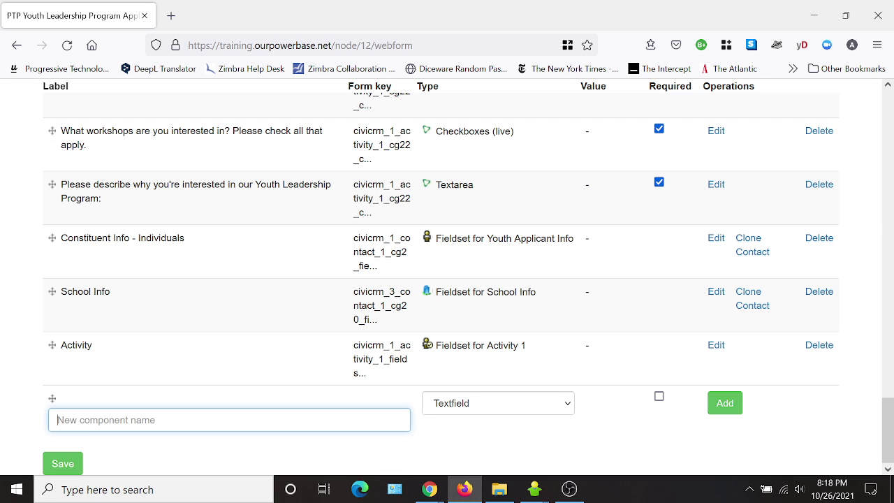
pyautogui.write('Application Q')
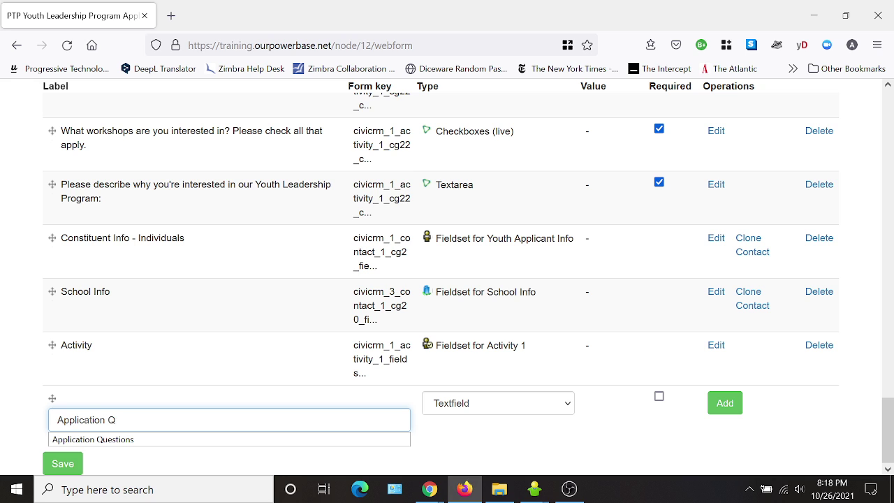
pyautogui.write('uestion Fieldset')
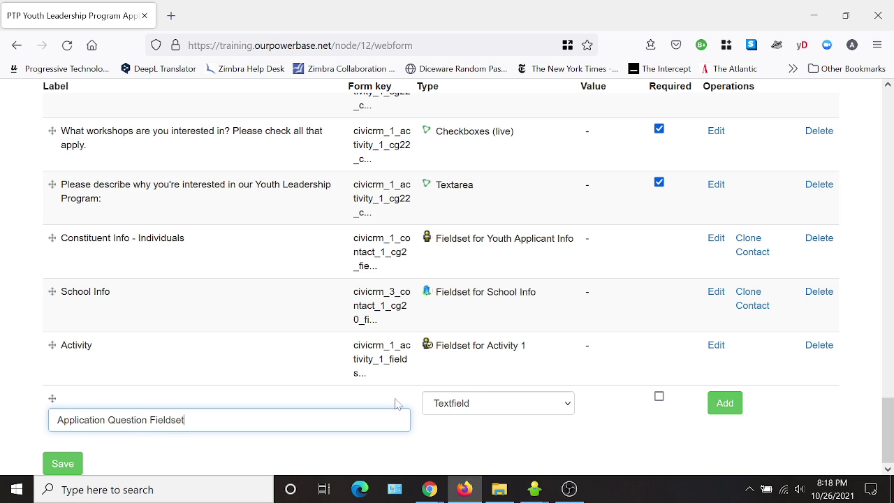
pyautogui.click(458, 409)
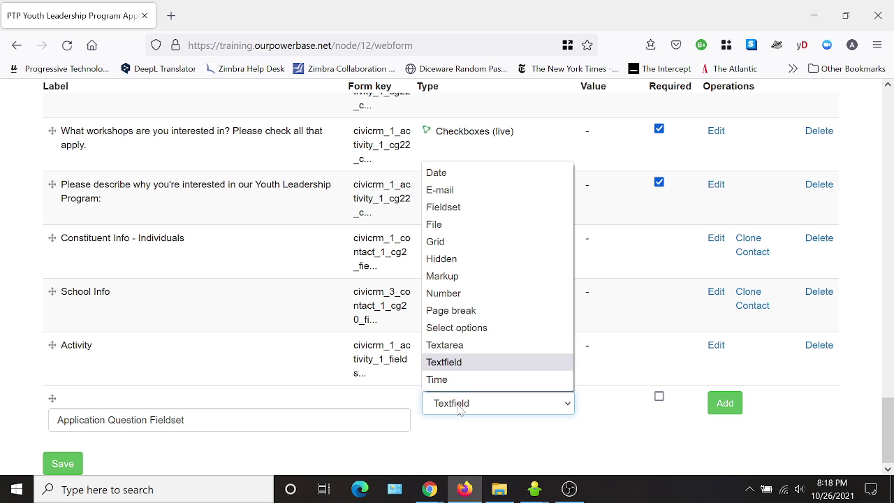
pyautogui.click(482, 207)
pyautogui.click(724, 416)
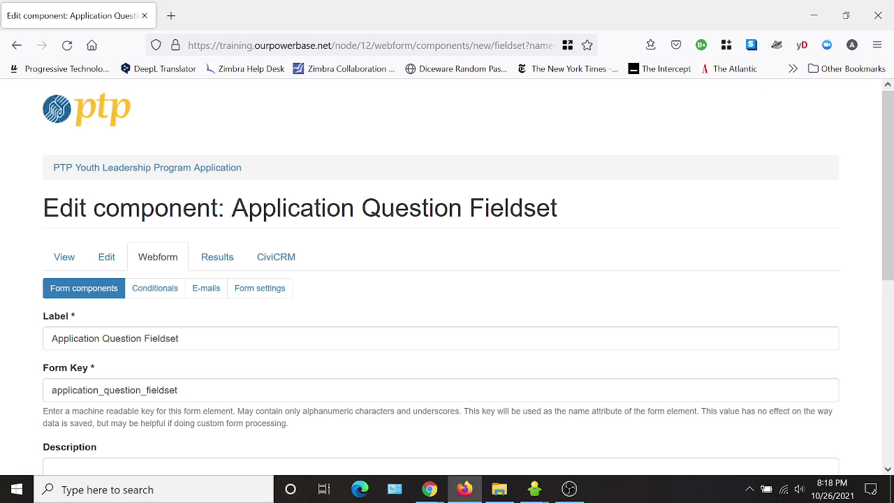
# Hide the label of the Application Question Fieldset and save the component.
pyautogui.scroll(-5, 324, 336)
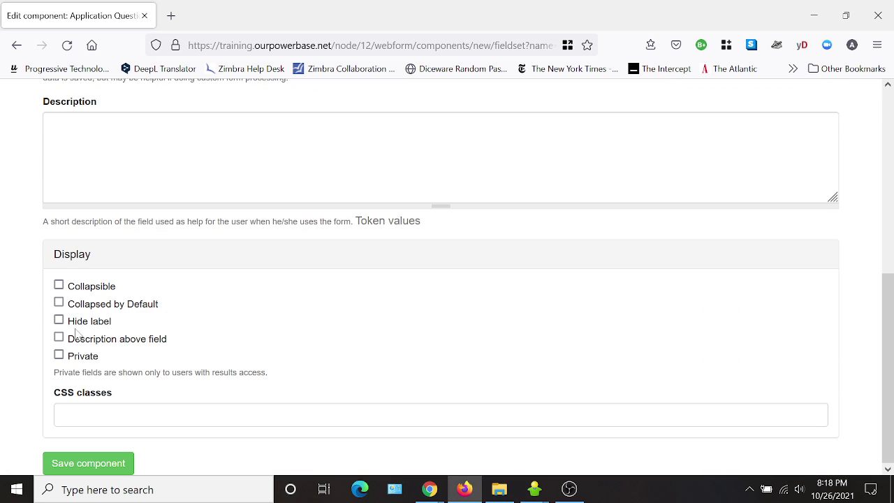
pyautogui.click(59, 319)
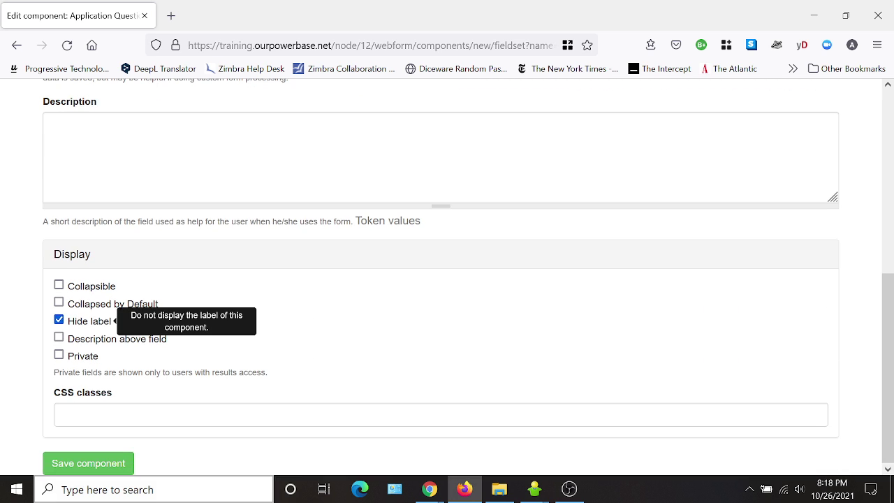
pyautogui.click(59, 464)
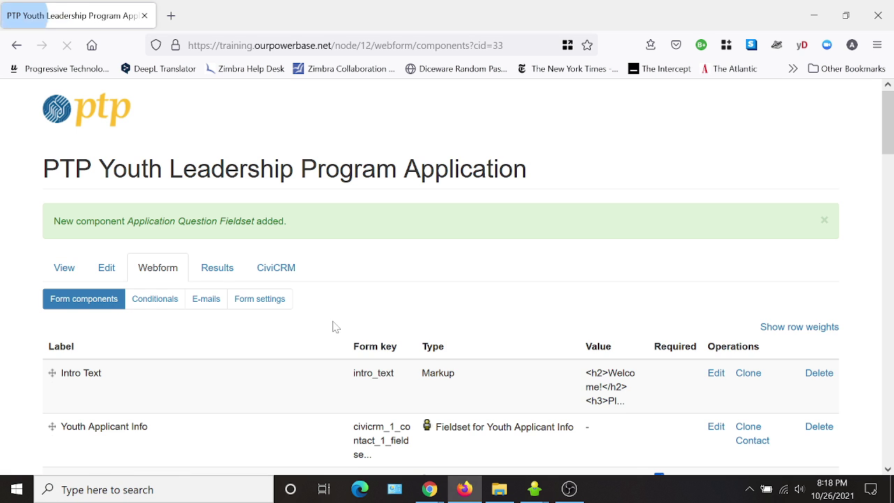
# Move the Application Question Fieldset directly below the Application Questions markup, above "What grade are you in?".
pyautogui.scroll(-15, 333, 326)
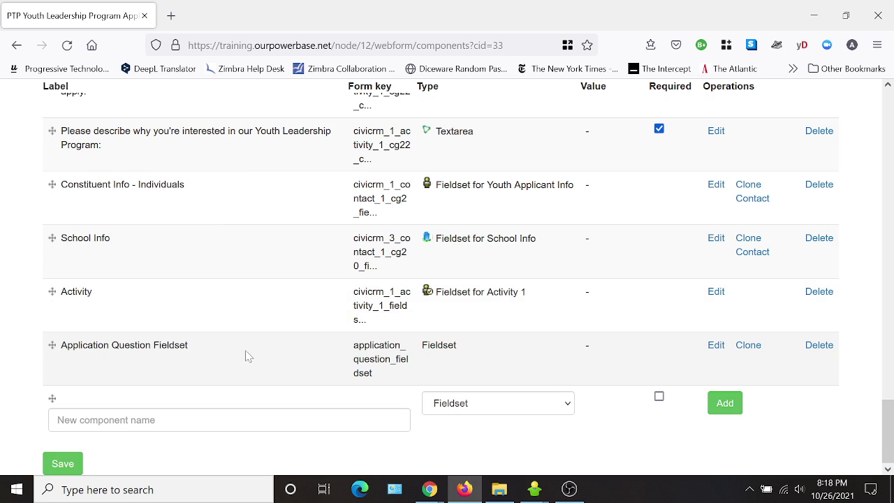
pyautogui.scroll(2, 270, 354)
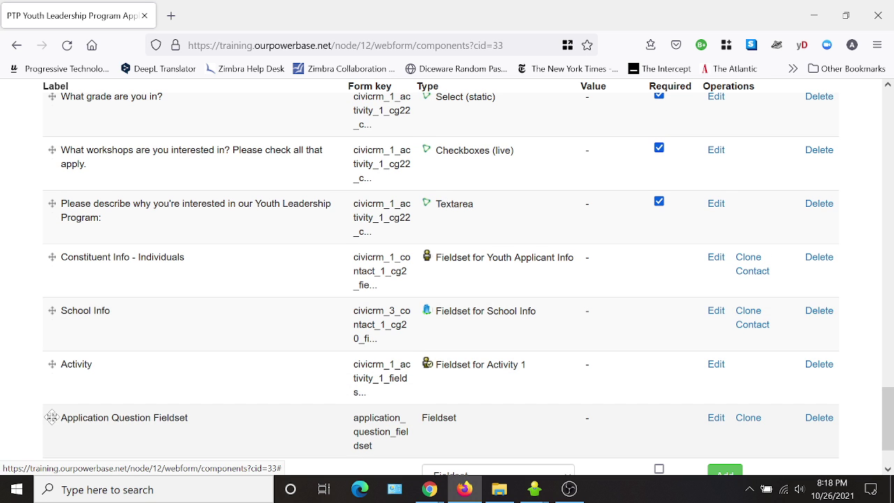
pyautogui.moveTo(52, 418); pyautogui.dragTo(32, 115)
pyautogui.scroll(-3, 440, 279)
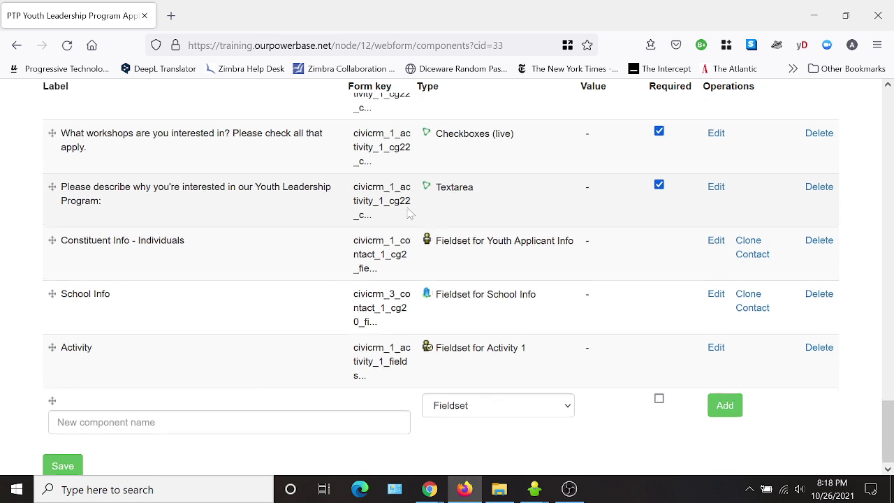
# Nest the grade, workshops and program-interest questions inside the Application Question Fieldset and save the webform.
pyautogui.scroll(6, 440, 280)
pyautogui.moveTo(52, 295); pyautogui.dragTo(65, 295)
pyautogui.moveTo(52, 349); pyautogui.dragTo(65, 349)
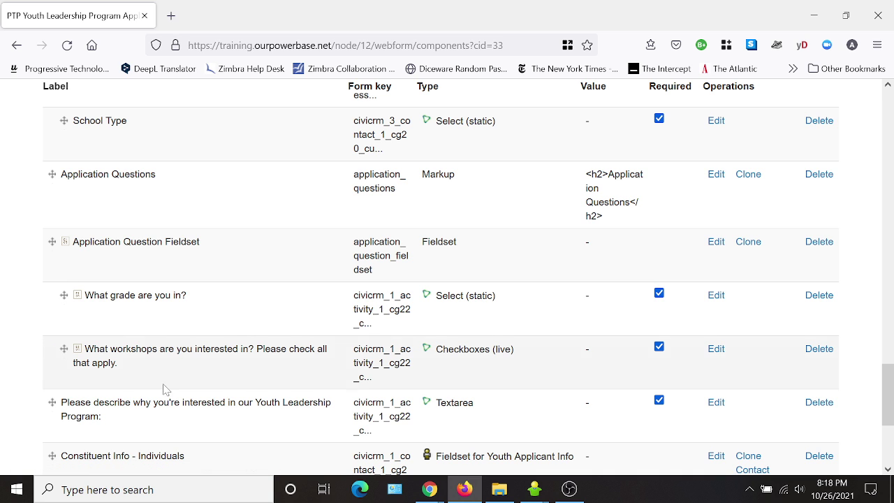
pyautogui.moveTo(51, 403); pyautogui.dragTo(64, 403)
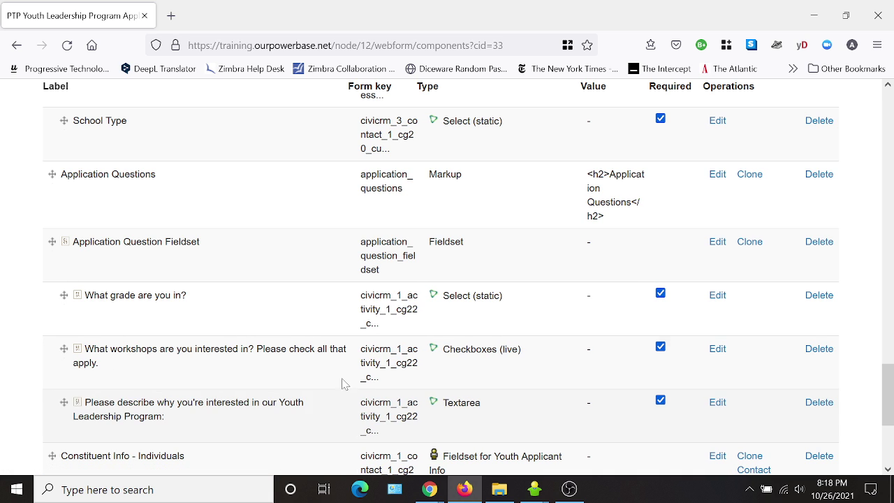
pyautogui.scroll(-3, 195, 381)
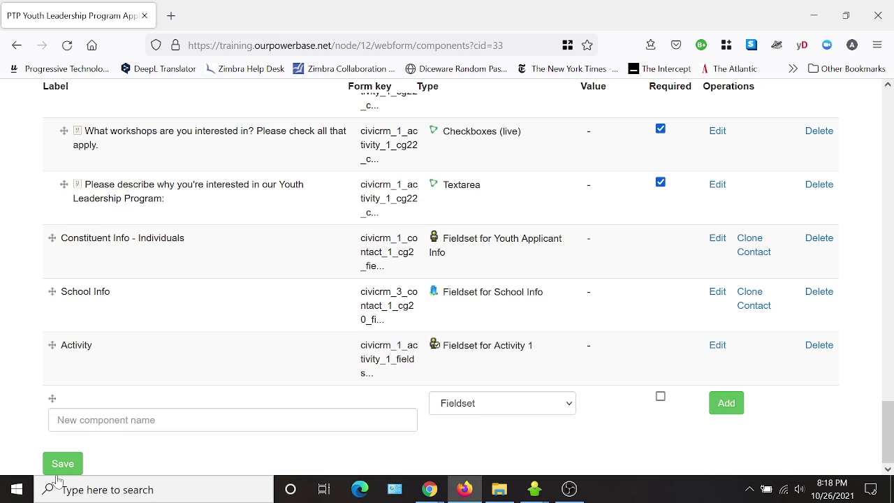
pyautogui.click(63, 468)
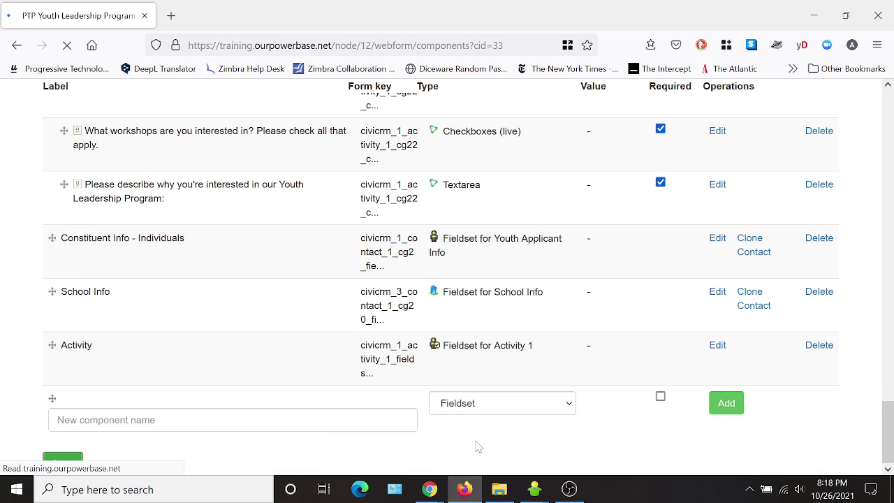
# View the published form to check how the fieldset groups the questions under the Application Questions heading.
pyautogui.click(65, 268)
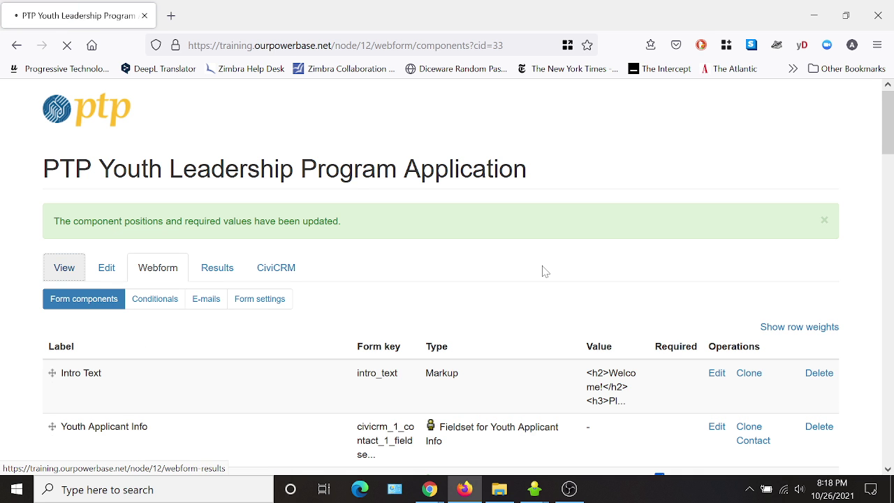
pyautogui.scroll(-15, 391, 265)
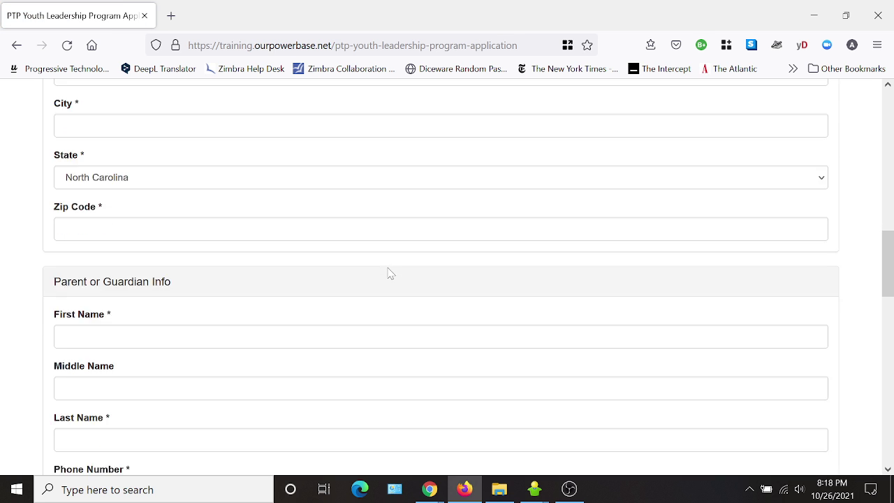
pyautogui.scroll(-5, 403, 276)
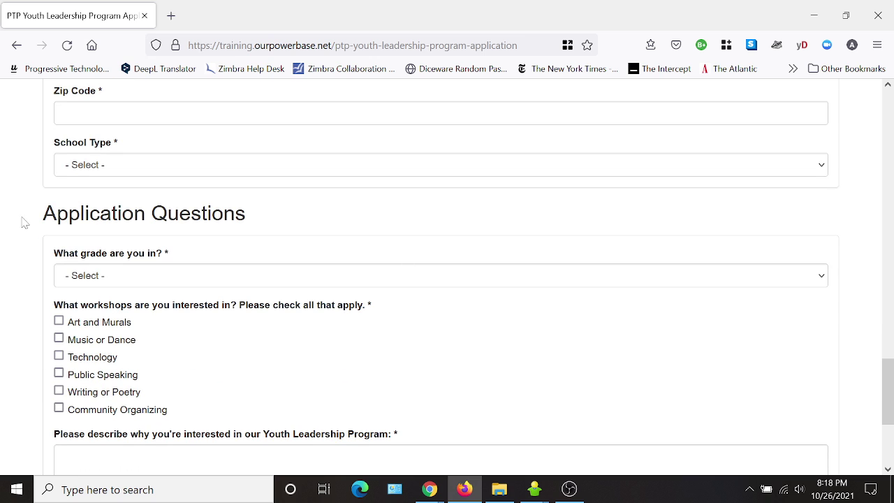
pyautogui.scroll(-2, 473, 282)
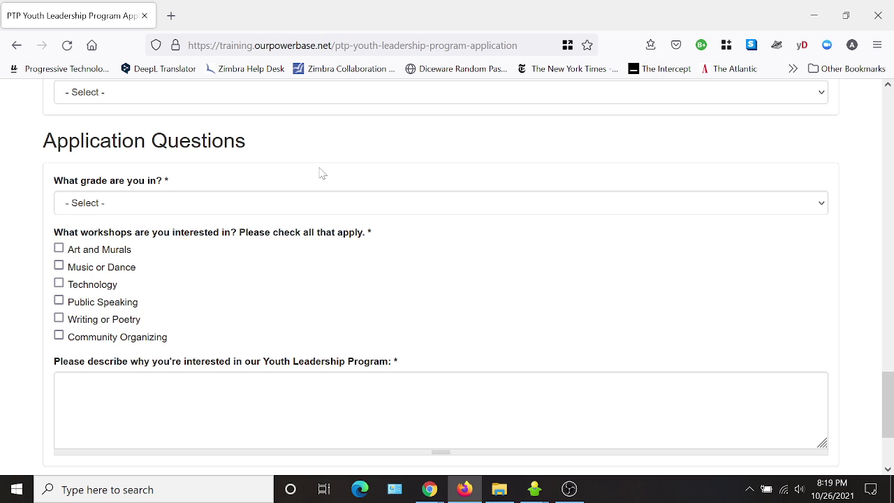
pyautogui.scroll(2, 322, 210)
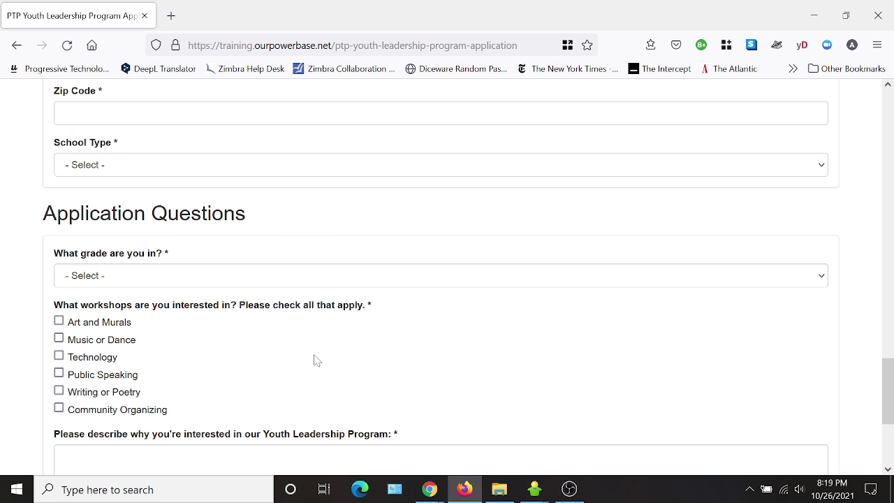
pyautogui.scroll(4, 318, 364)
pyautogui.scroll(20, 294, 435)
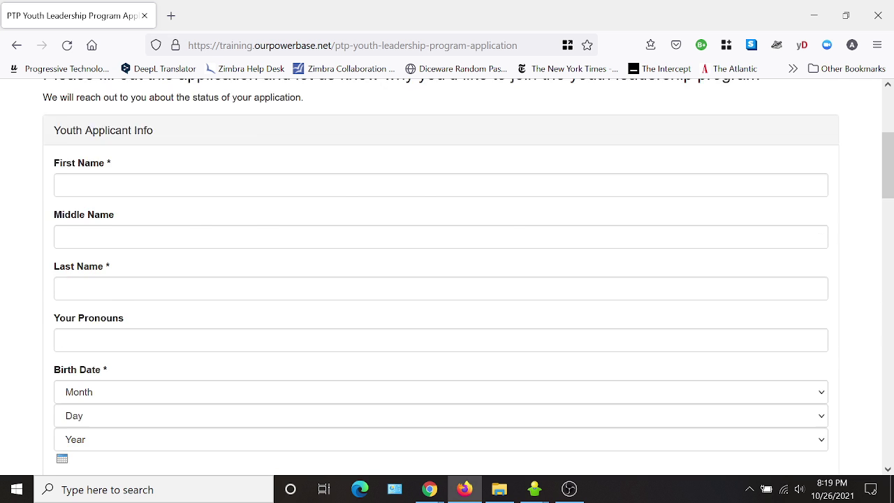